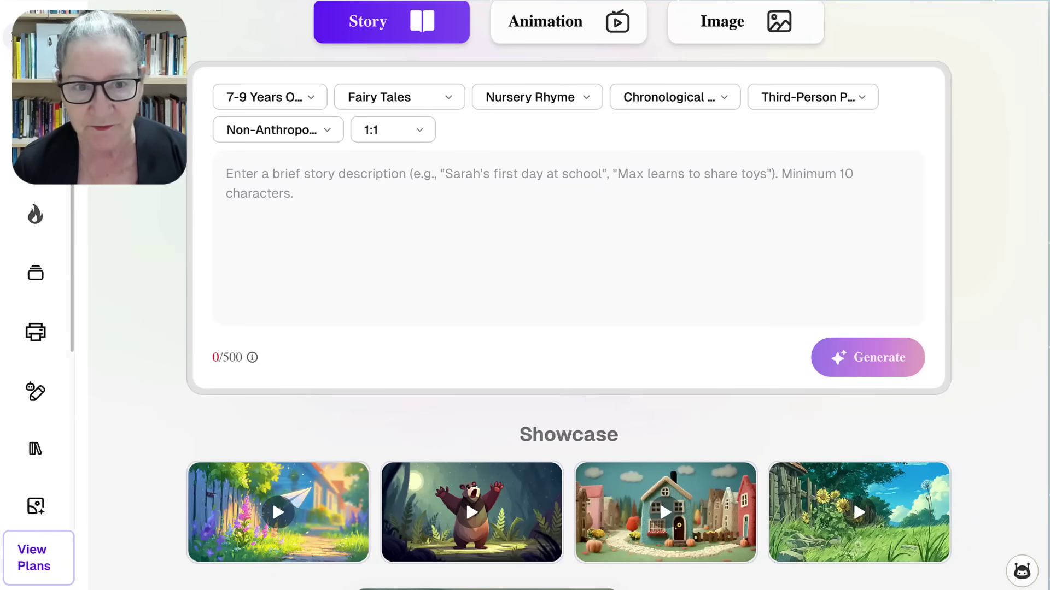
Look through the reader age, story type and story theme lists, leaving each unchanged.
scroll(568, 296, down, 1)
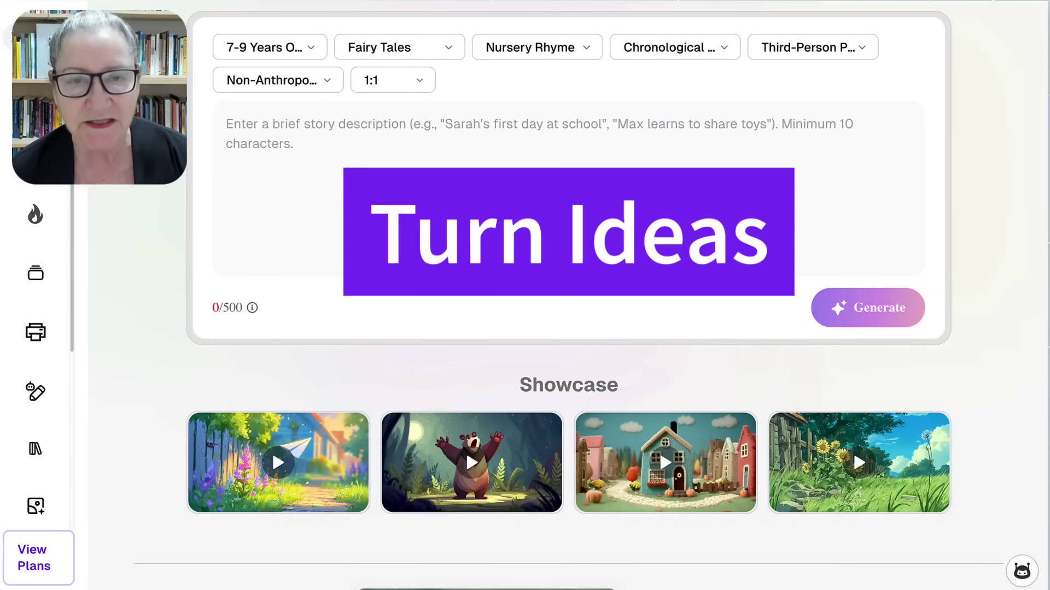
click(269, 47)
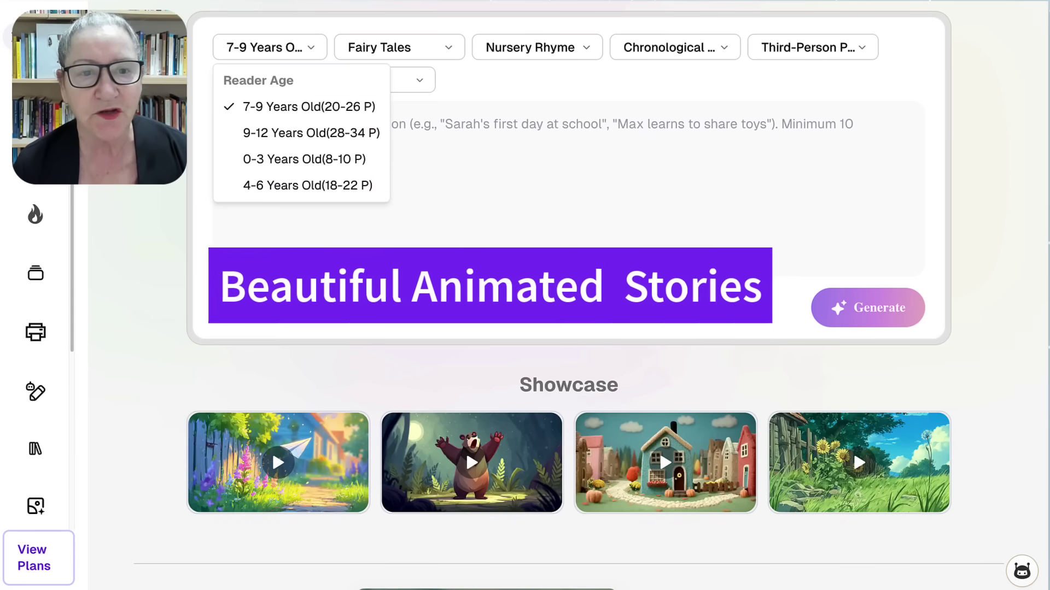
key(Escape)
key(Tab)
key(Return)
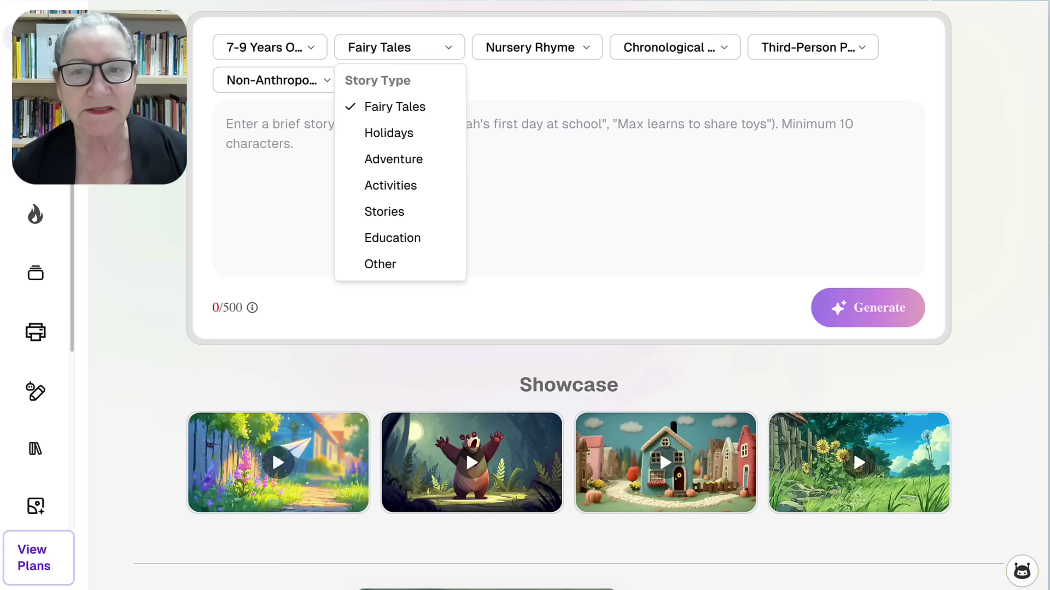
key(Escape)
key(Tab)
key(Return)
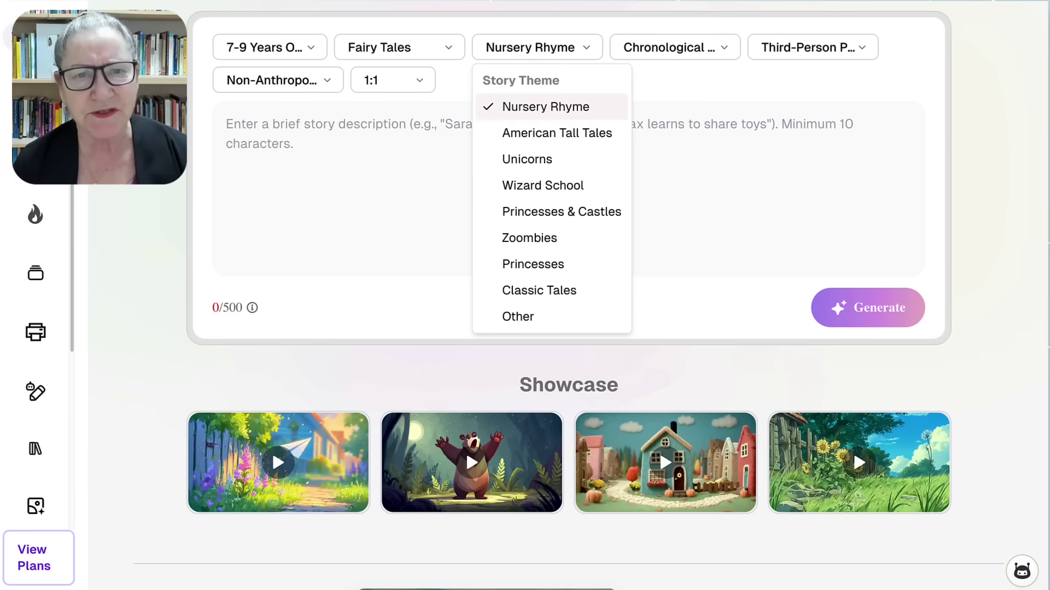
key(Down)
key(Down)
key(Down)
key(Down)
key(Down)
key(Down)
key(Down)
key(Up)
key(Up)
key(Up)
key(Up)
key(Up)
key(Up)
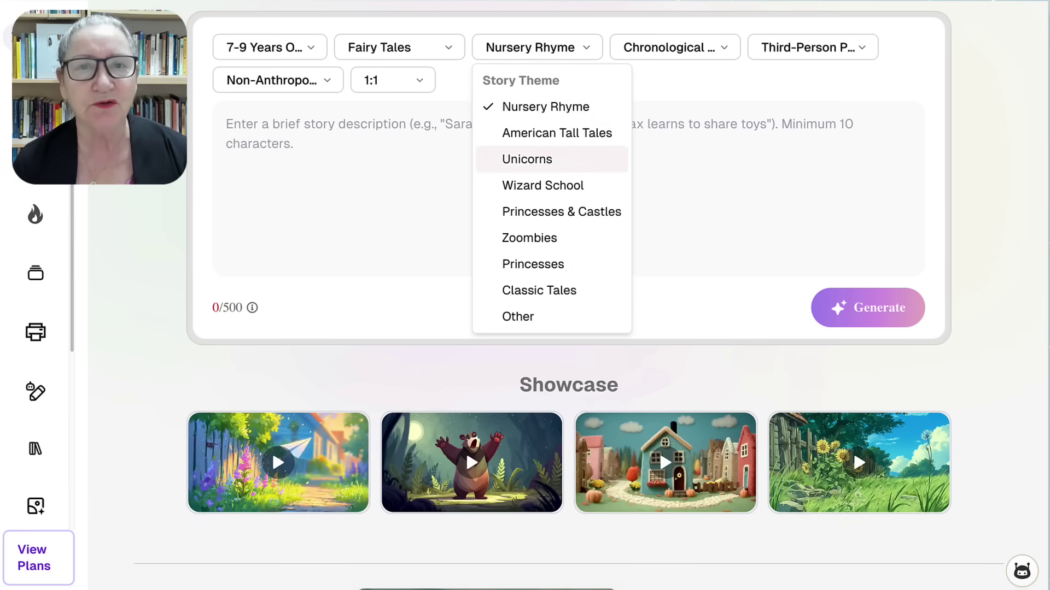
key(Escape)
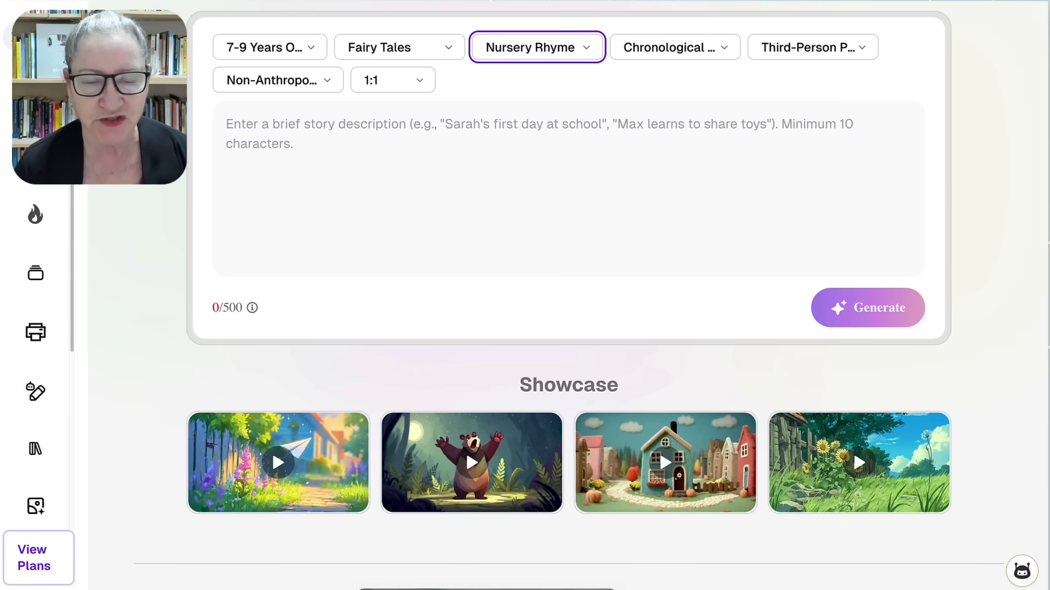
Check the story order and narrative perspective options, then scroll down to the story description box.
key(Tab)
key(Return)
key(Down)
key(Down)
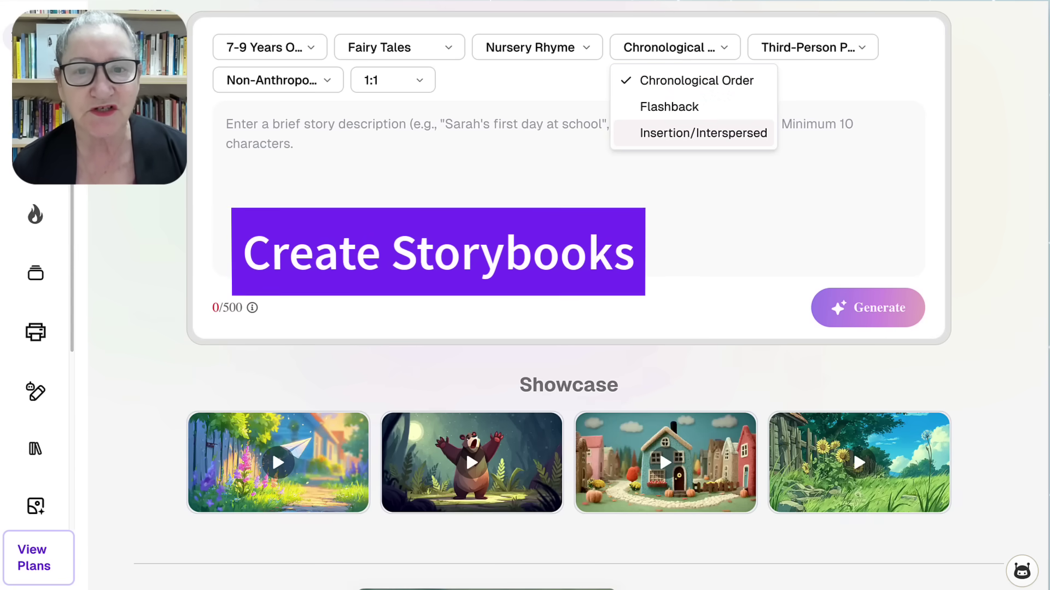
key(Escape)
key(Tab)
key(Return)
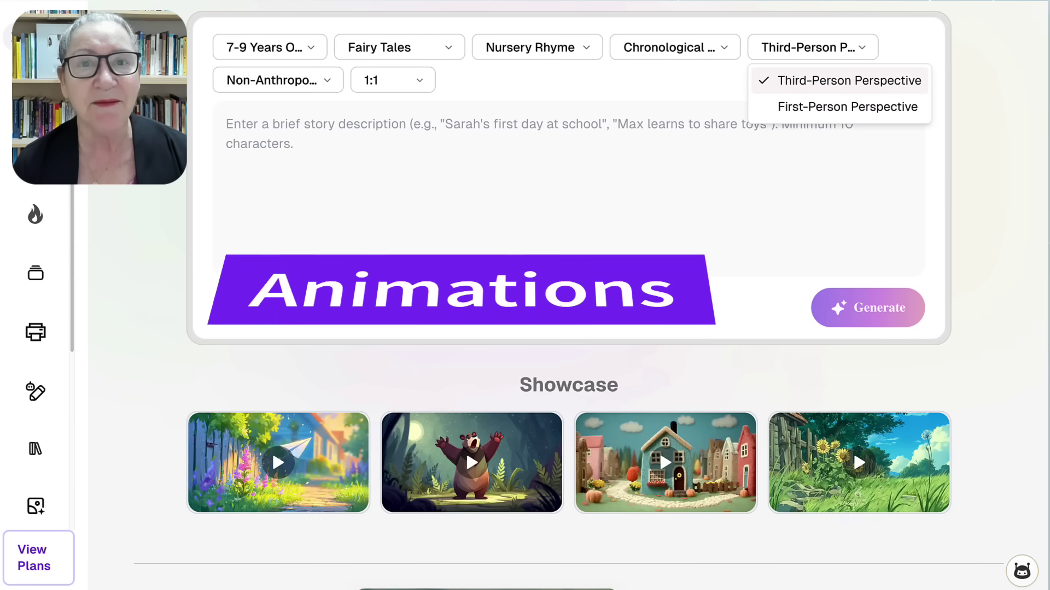
key(Down)
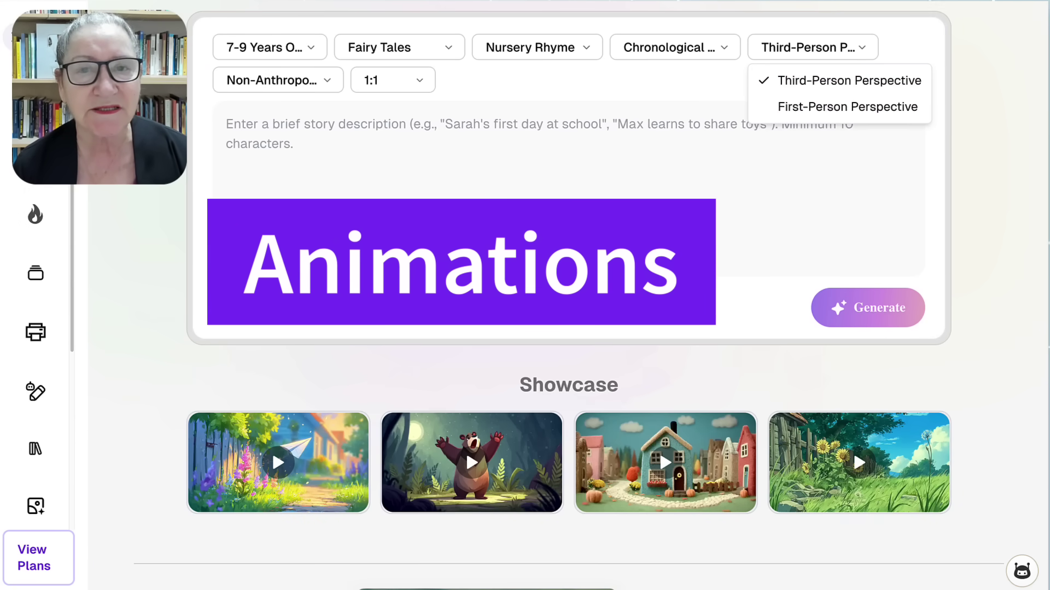
key(Escape)
key(Tab)
key(Tab)
key(Tab)
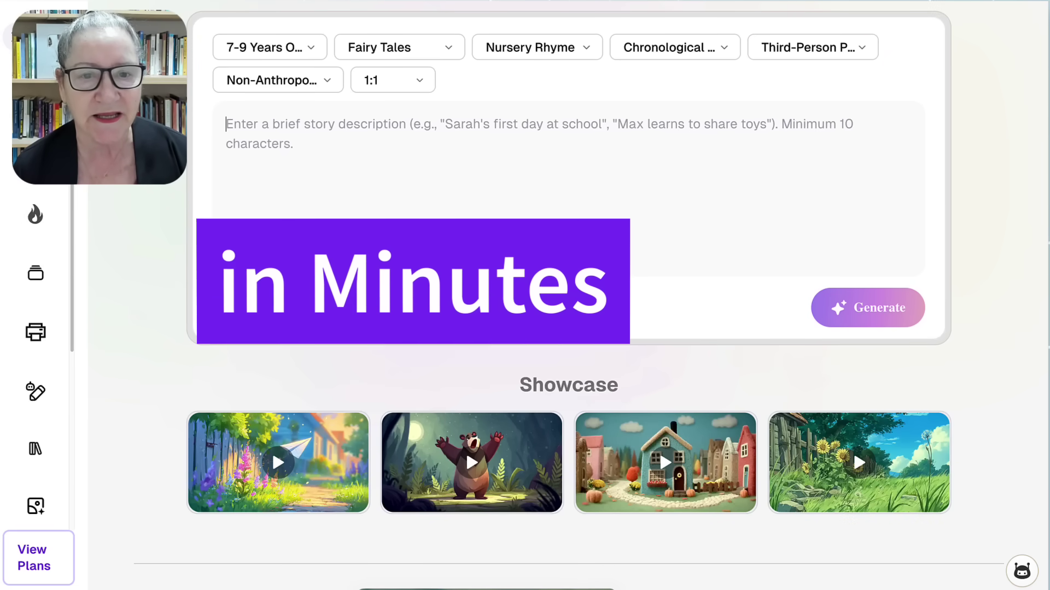
scroll(278, 462, down, 1)
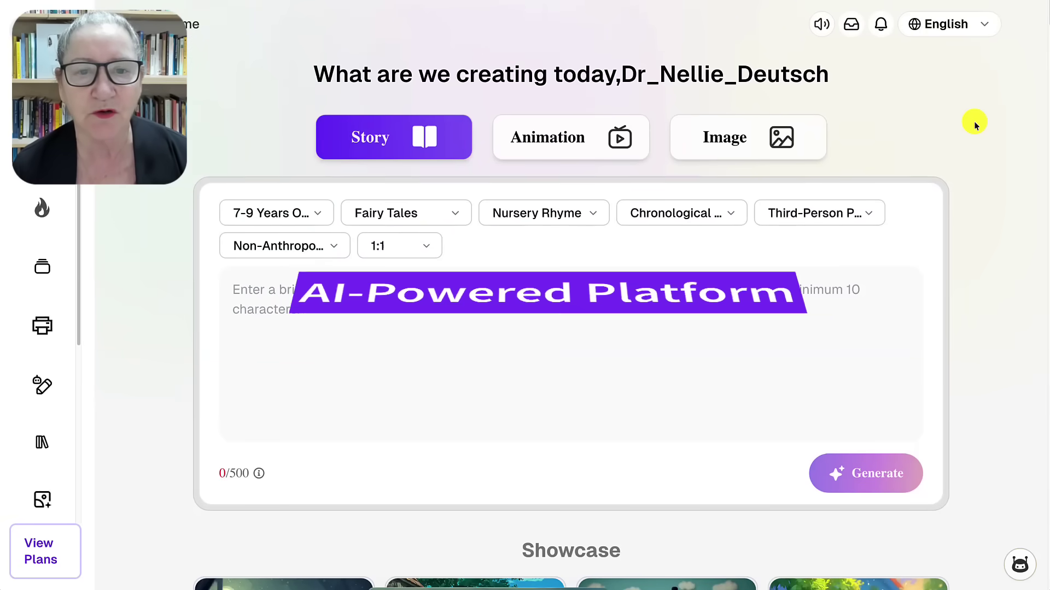
scroll(973, 123, down, 5)
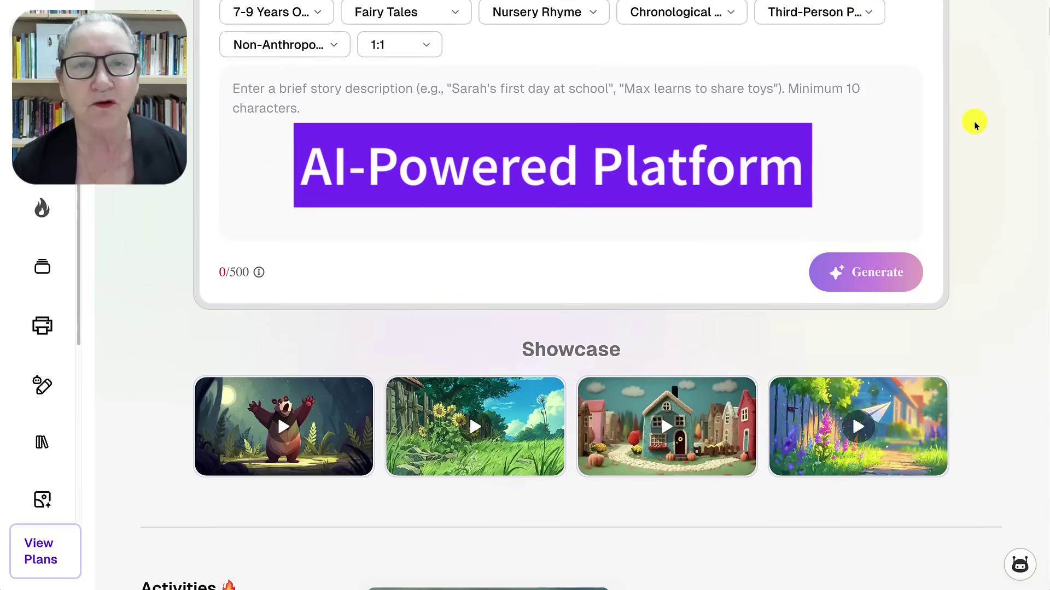
scroll(974, 125, down, 5)
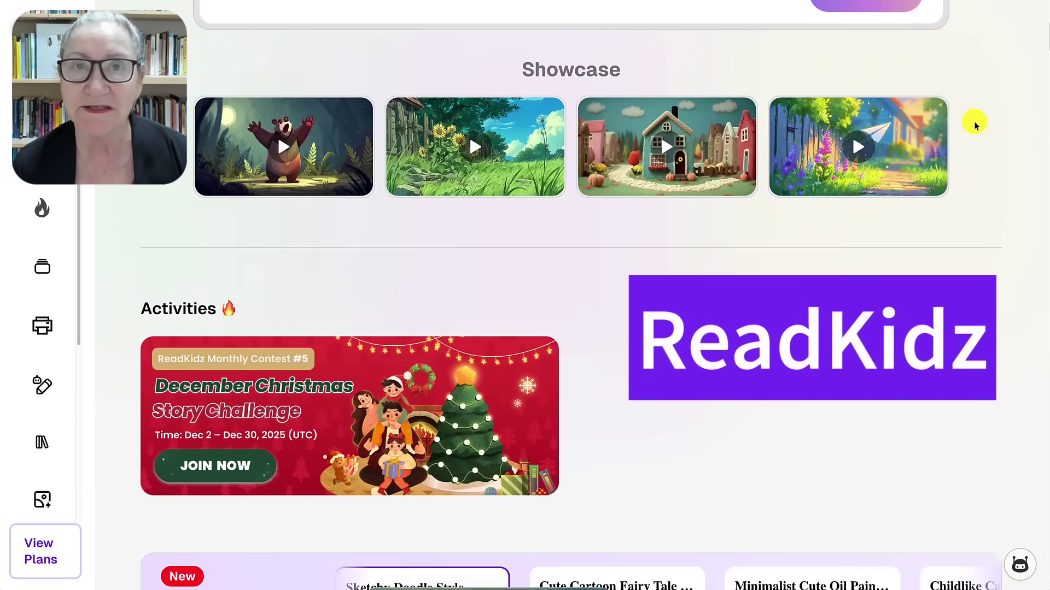
scroll(974, 125, down, 3)
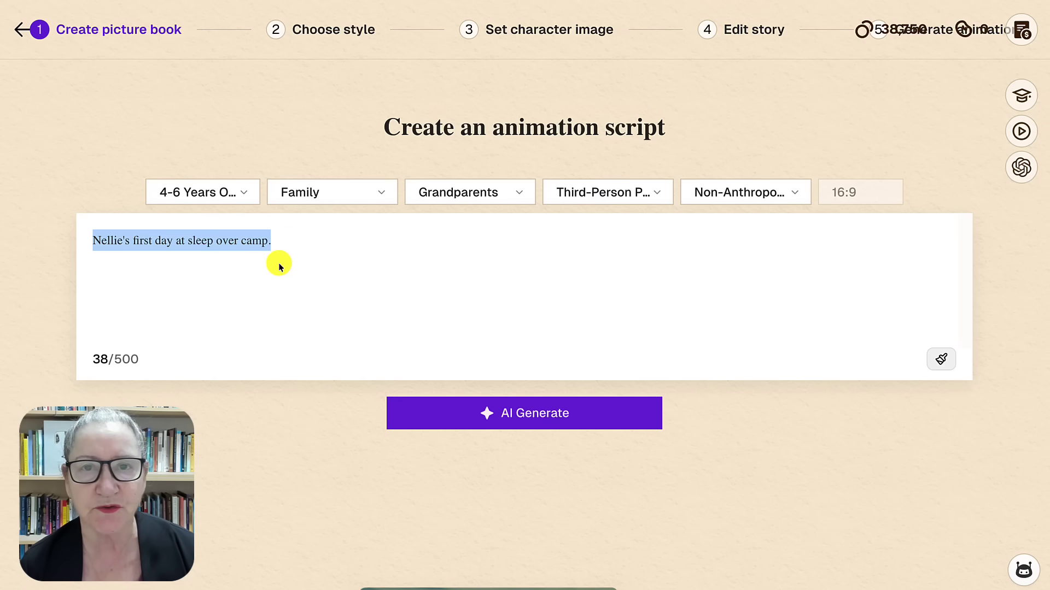
Choose 9-12 Years Old and First-Person Perspective, then AI-generate the camp story.
click(247, 194)
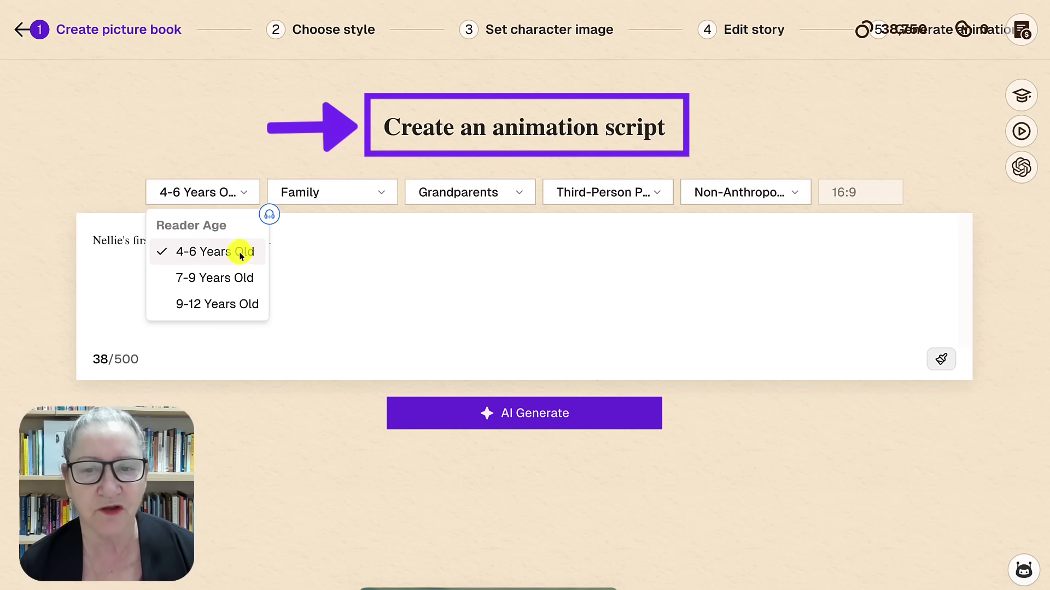
click(231, 305)
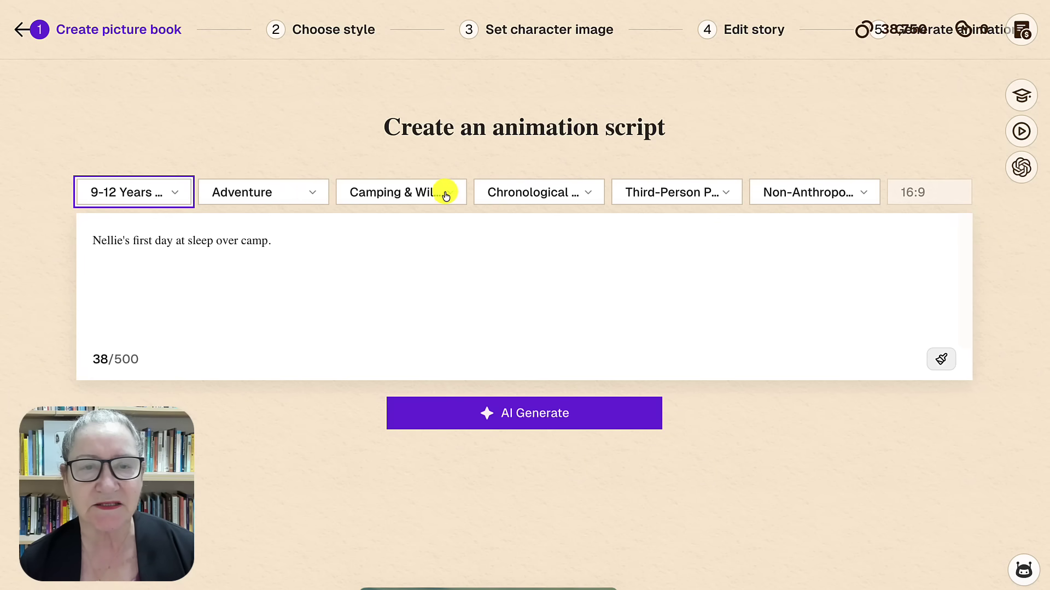
click(581, 196)
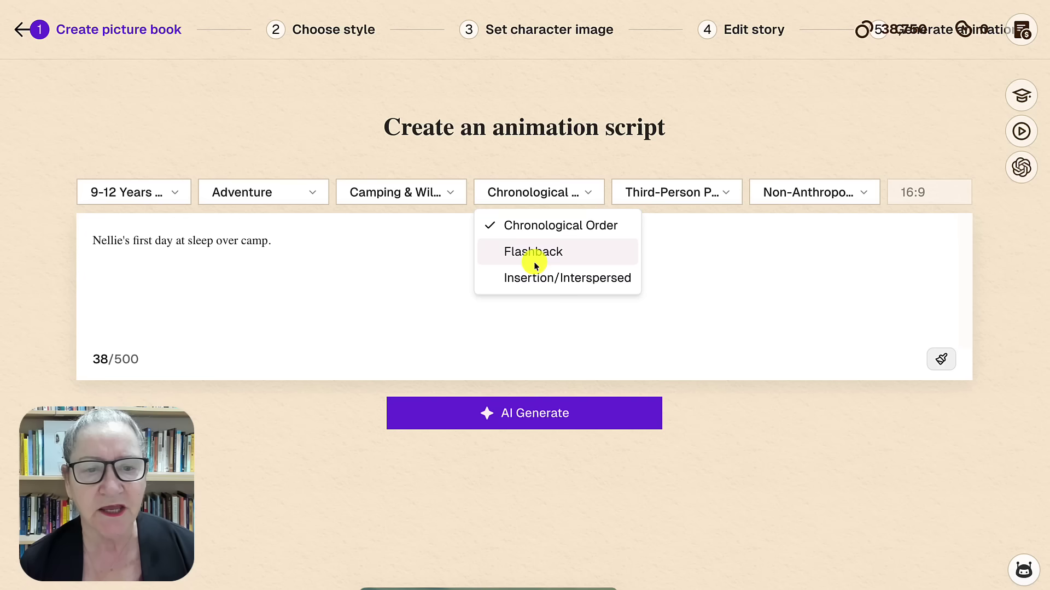
click(727, 195)
click(712, 198)
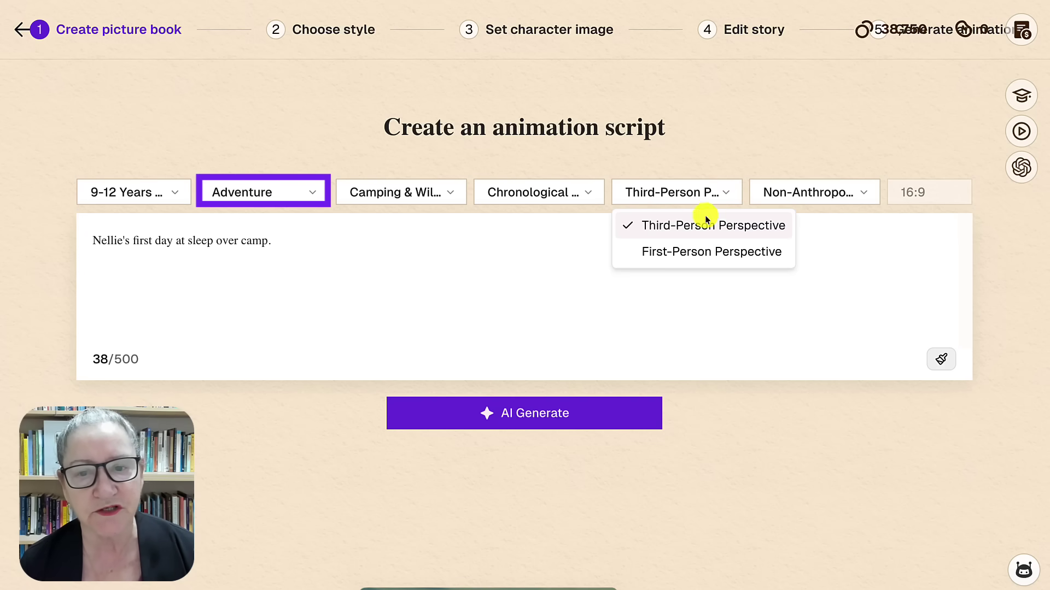
click(684, 252)
click(863, 196)
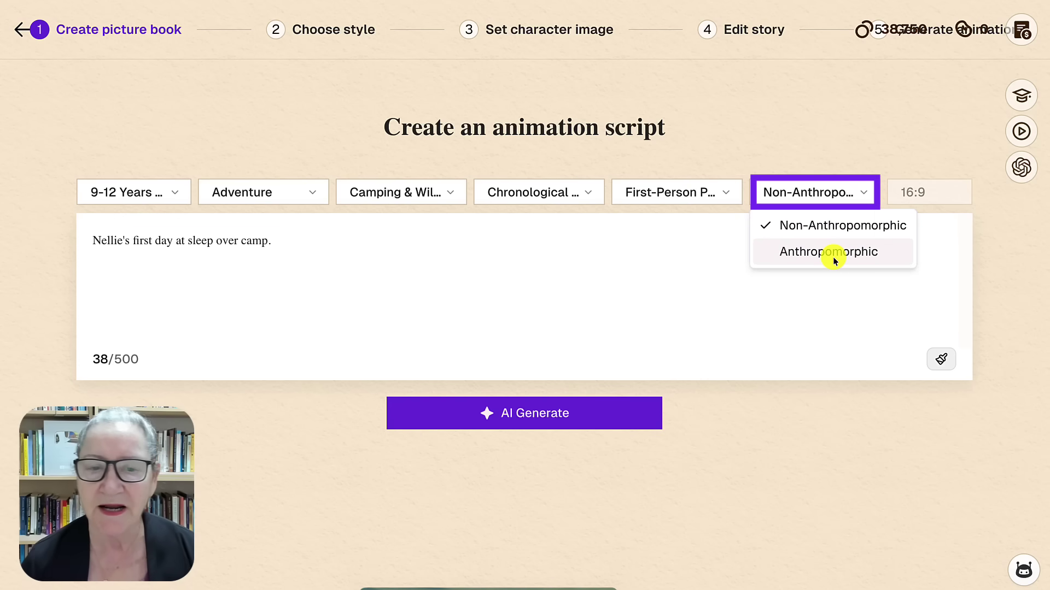
click(665, 274)
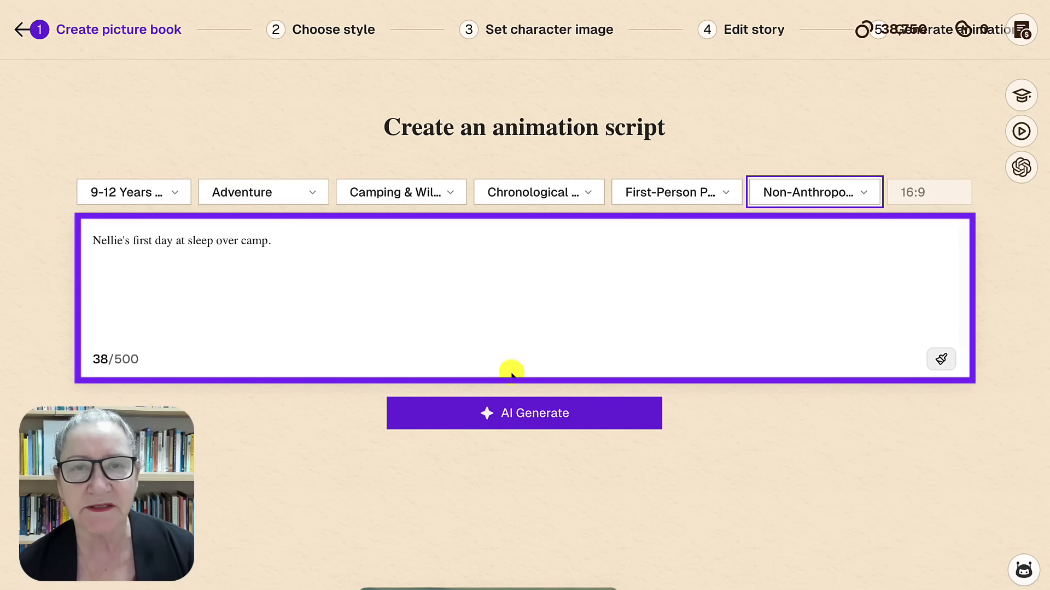
click(541, 418)
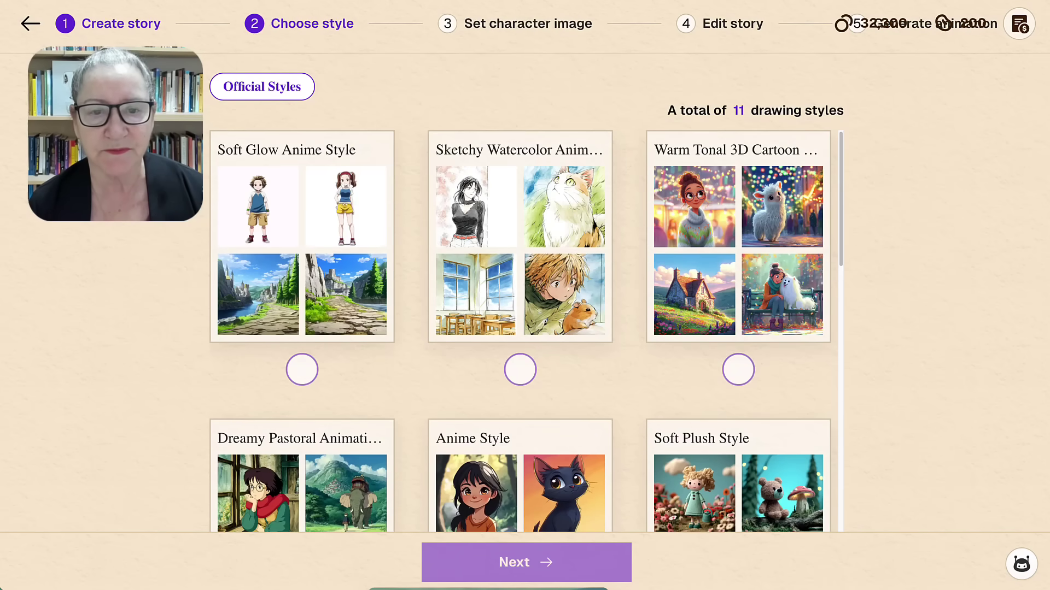
Scroll down the drawing style grid to reach Warm Tonal 3D Cartoon Style.
scroll(526, 331, down, 8)
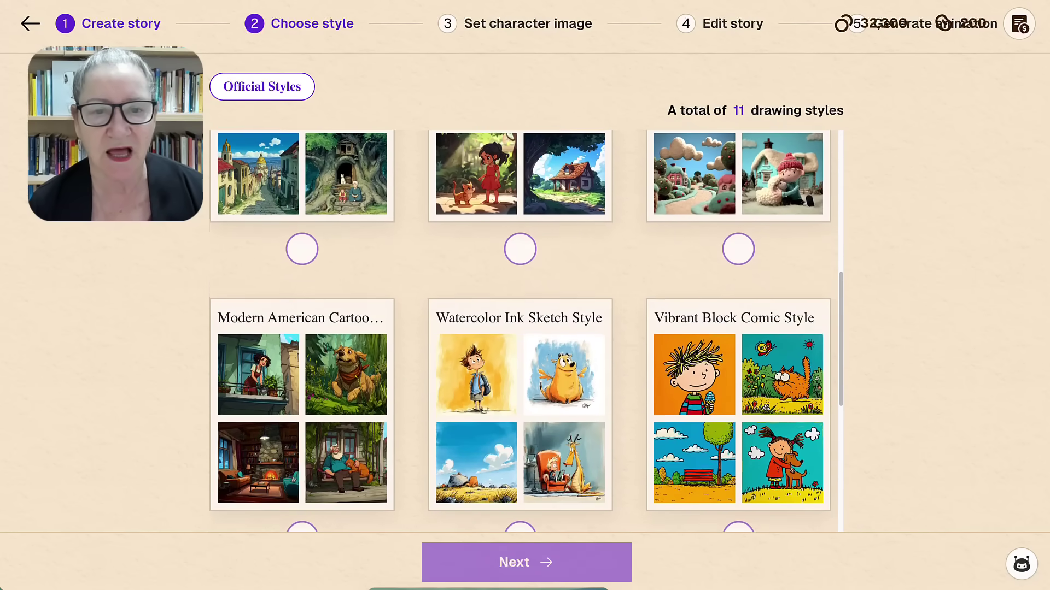
scroll(525, 332, down, 5)
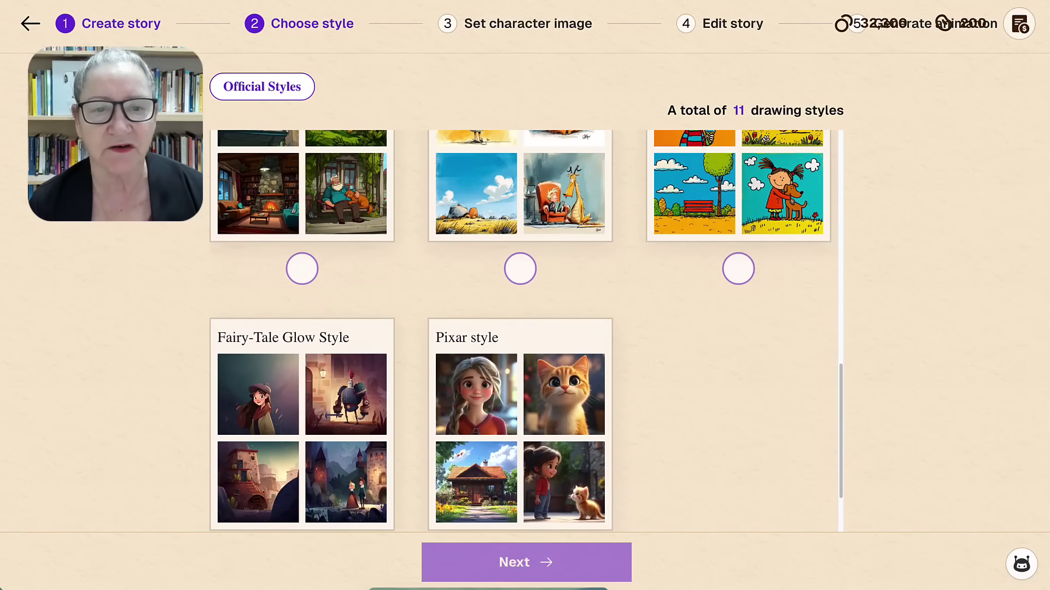
scroll(526, 331, down, 3)
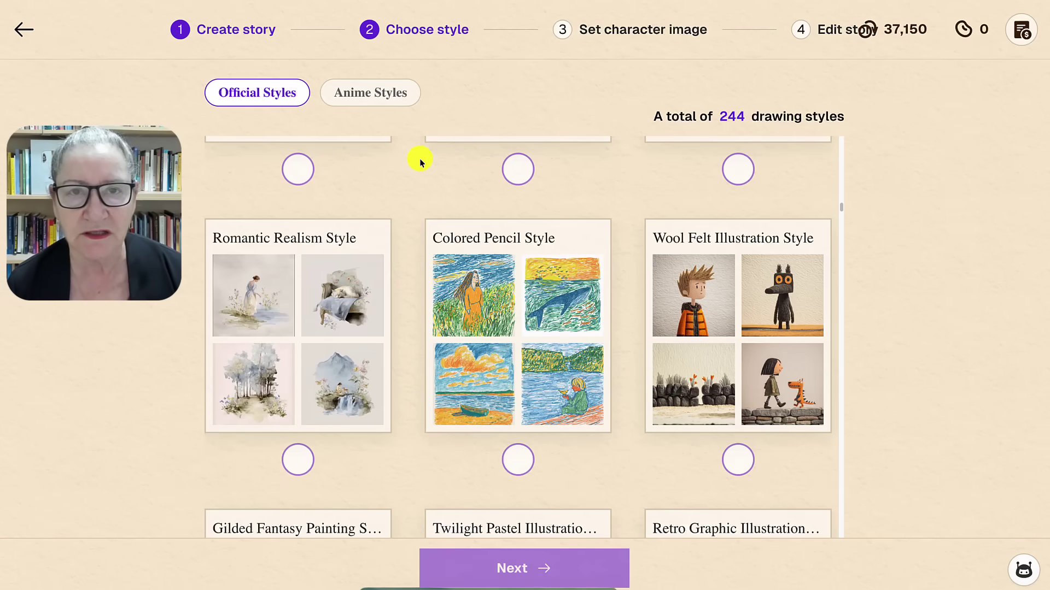
scroll(421, 161, down, 5)
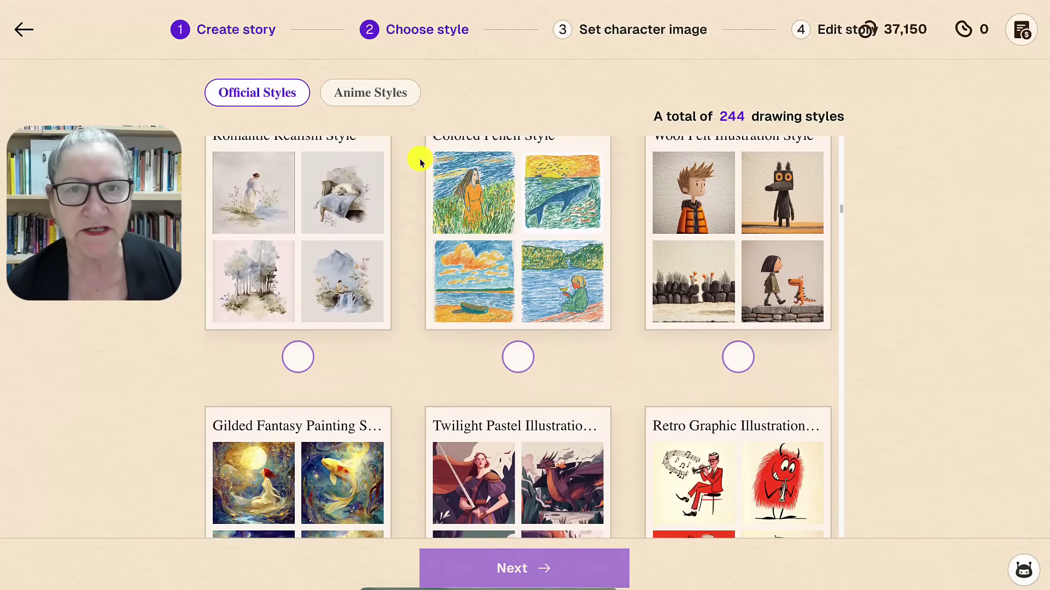
scroll(421, 161, down, 5)
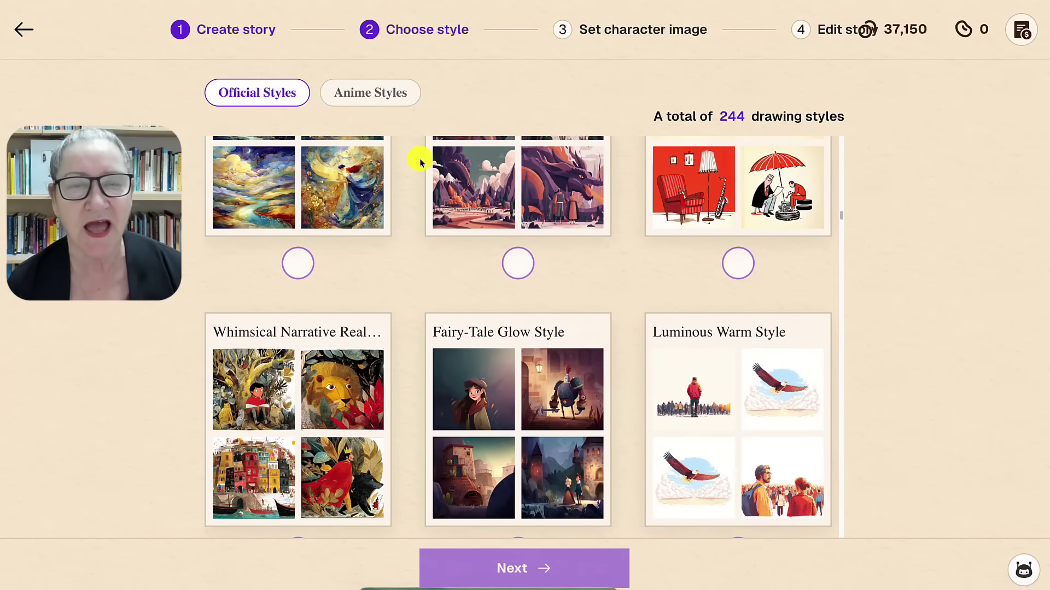
scroll(421, 161, down, 4)
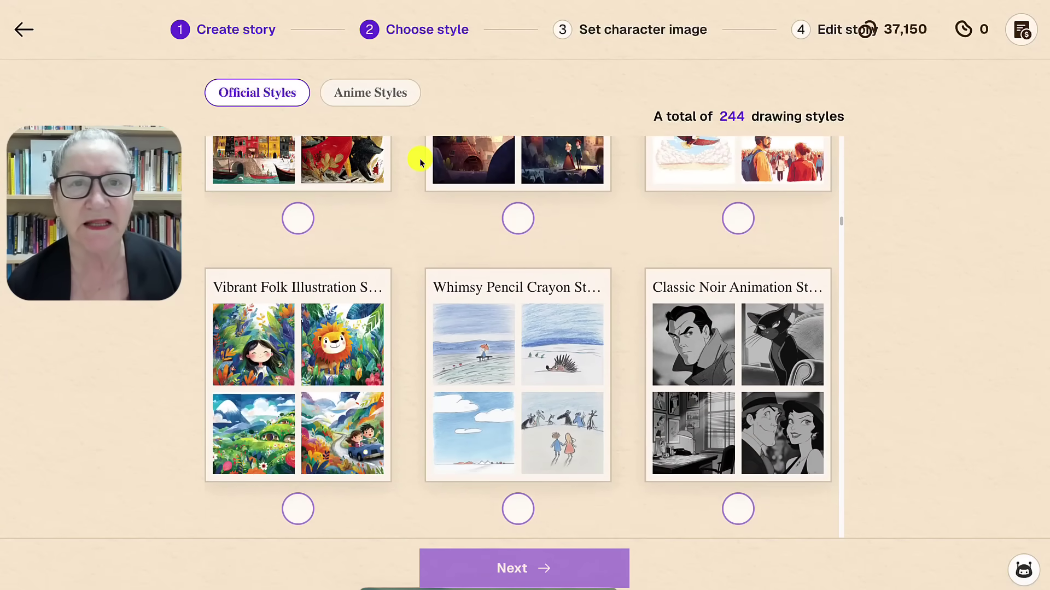
scroll(421, 162, down, 5)
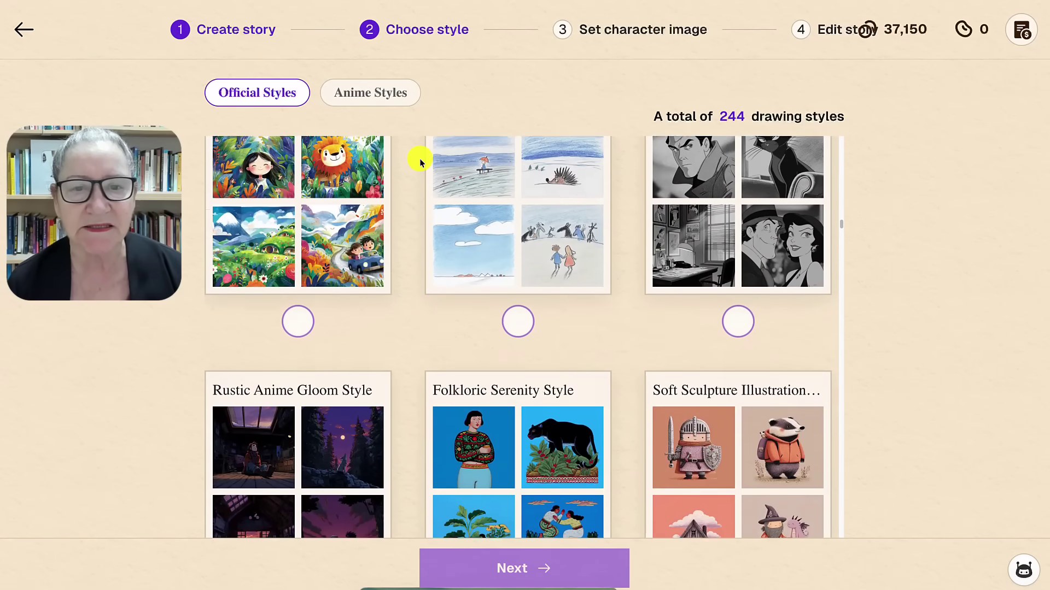
scroll(420, 161, down, 5)
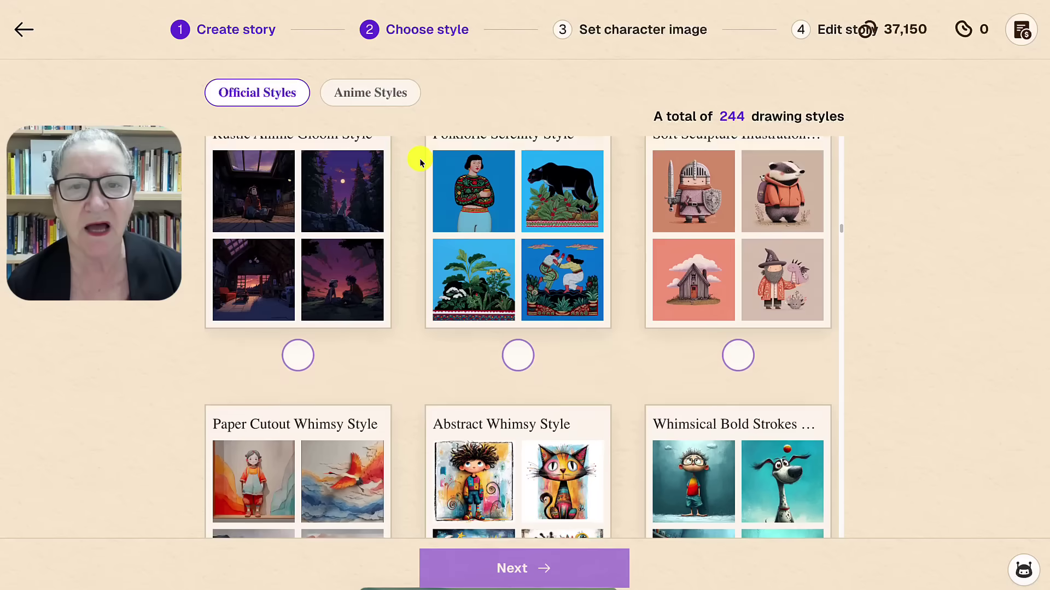
scroll(421, 161, down, 3)
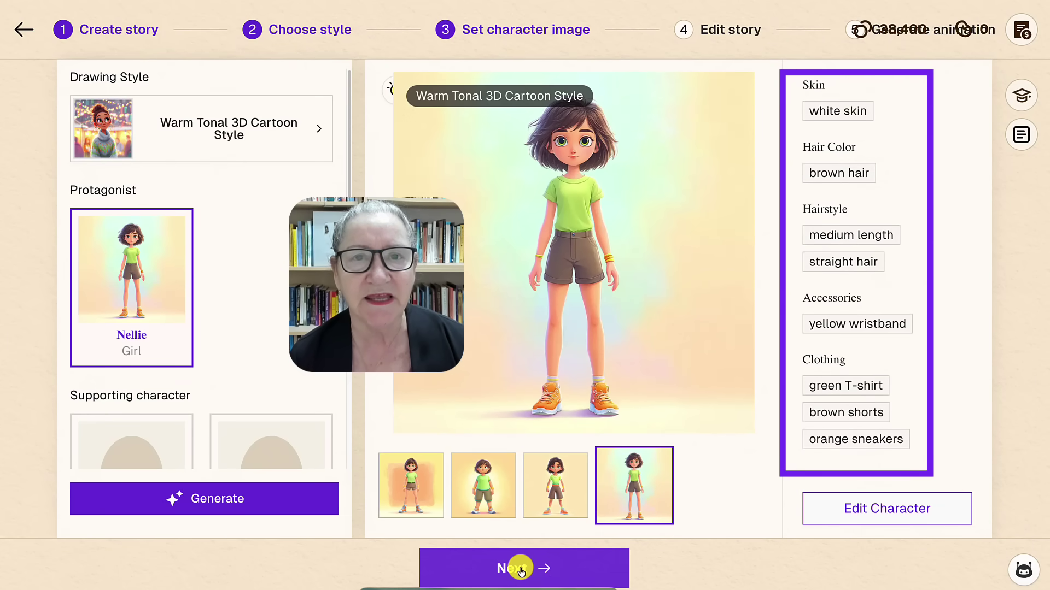
Accept Nellie's character image and the storyboards to enter the Editing Studio.
click(520, 571)
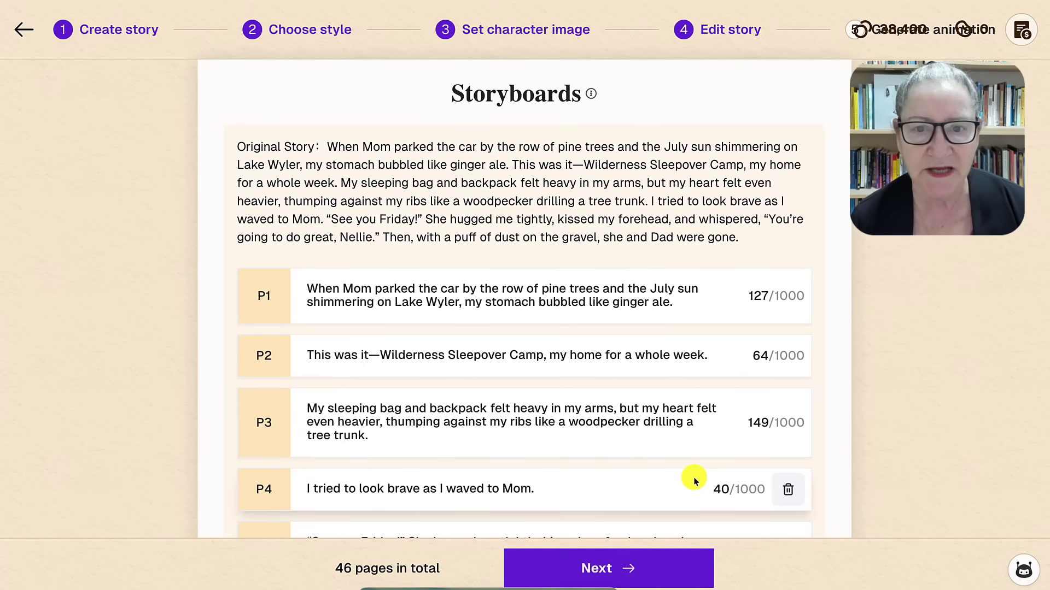
click(588, 570)
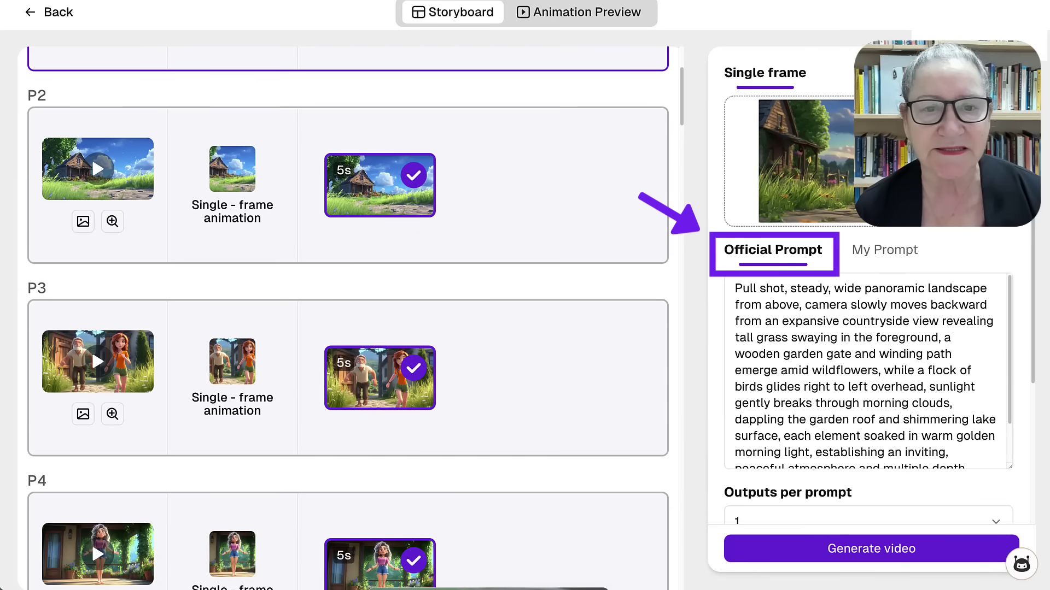
Generate a P1 clip from a pasted prompt about a blue car near the lake, then play it.
scroll(347, 317, down, 6)
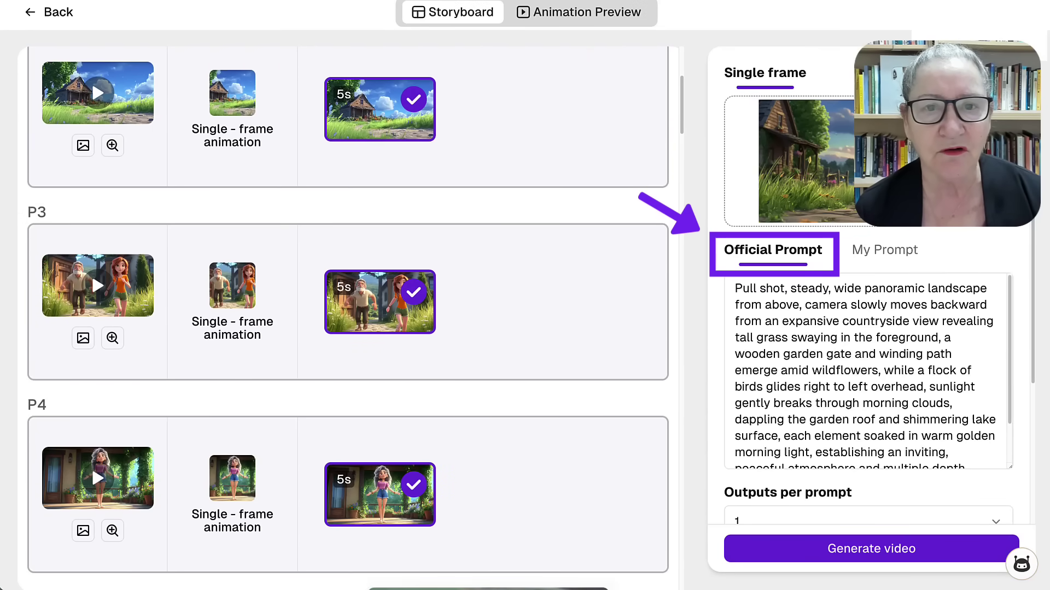
scroll(347, 317, down, 5)
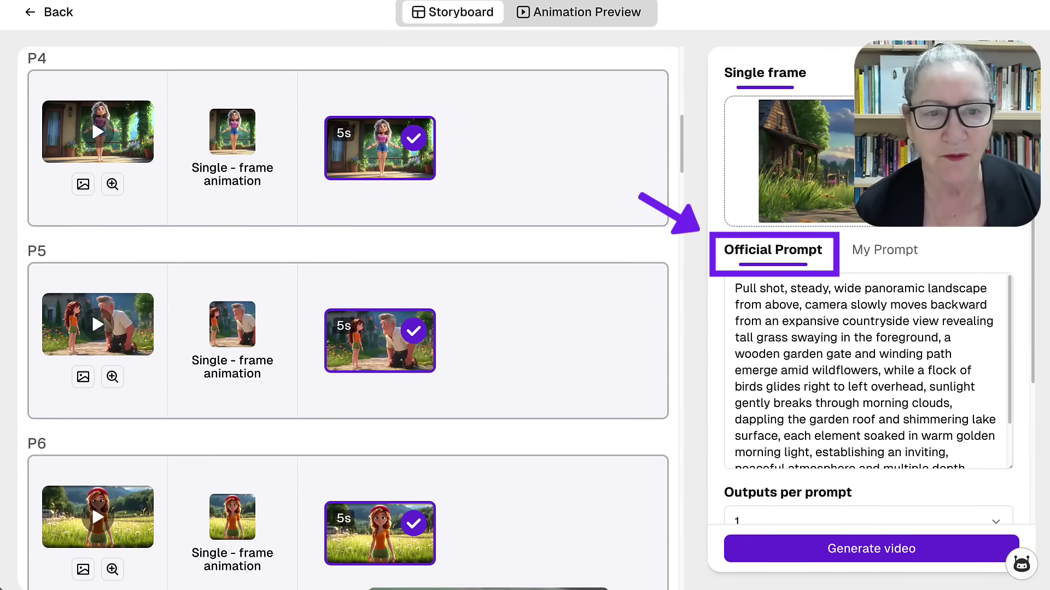
scroll(348, 317, up, 5)
scroll(348, 318, up, 10)
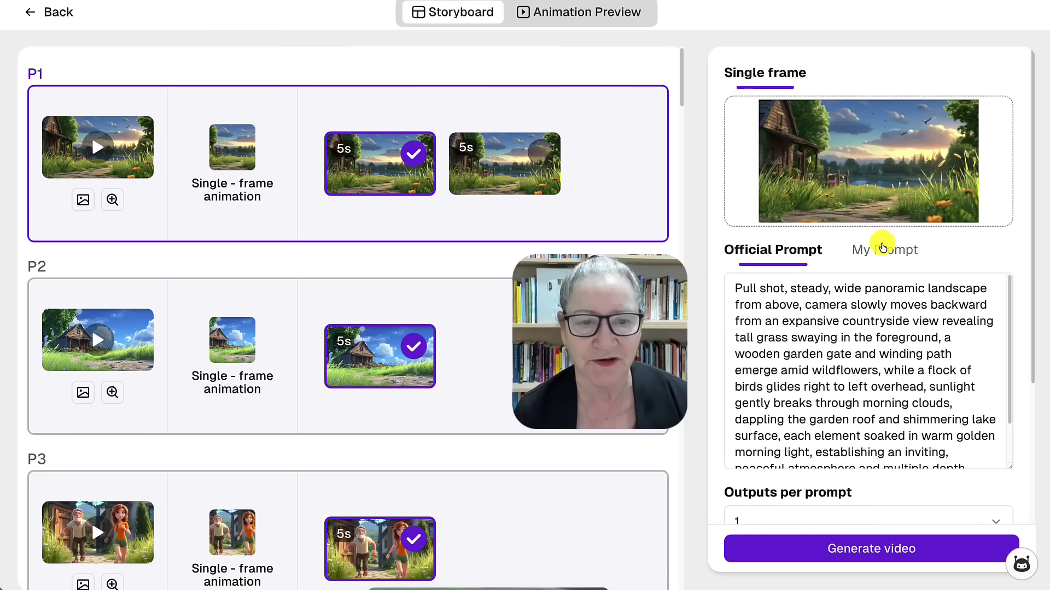
click(885, 254)
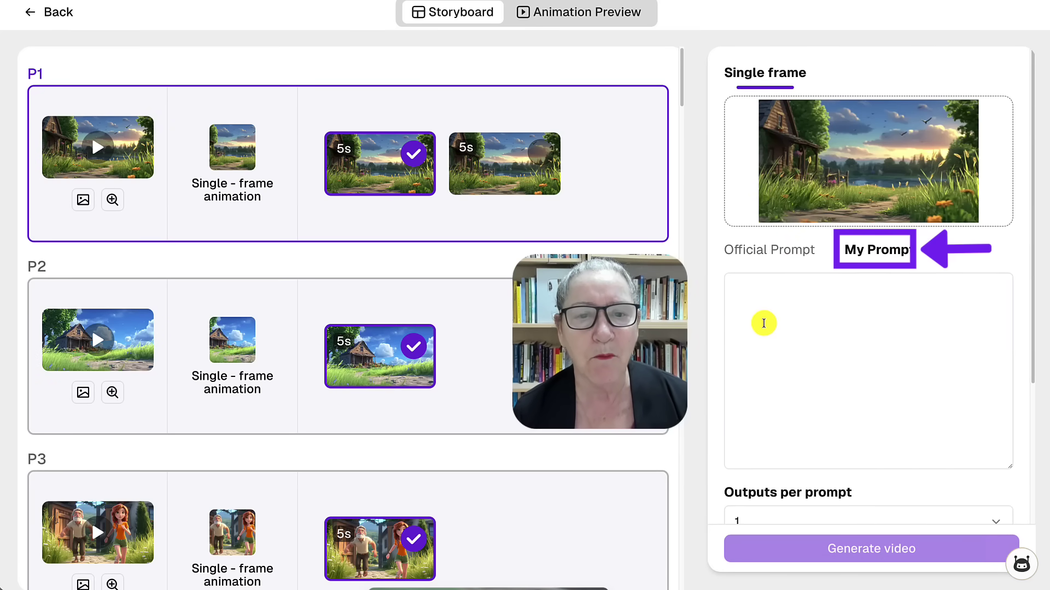
click(764, 324)
text(A car blue car near the lake.)
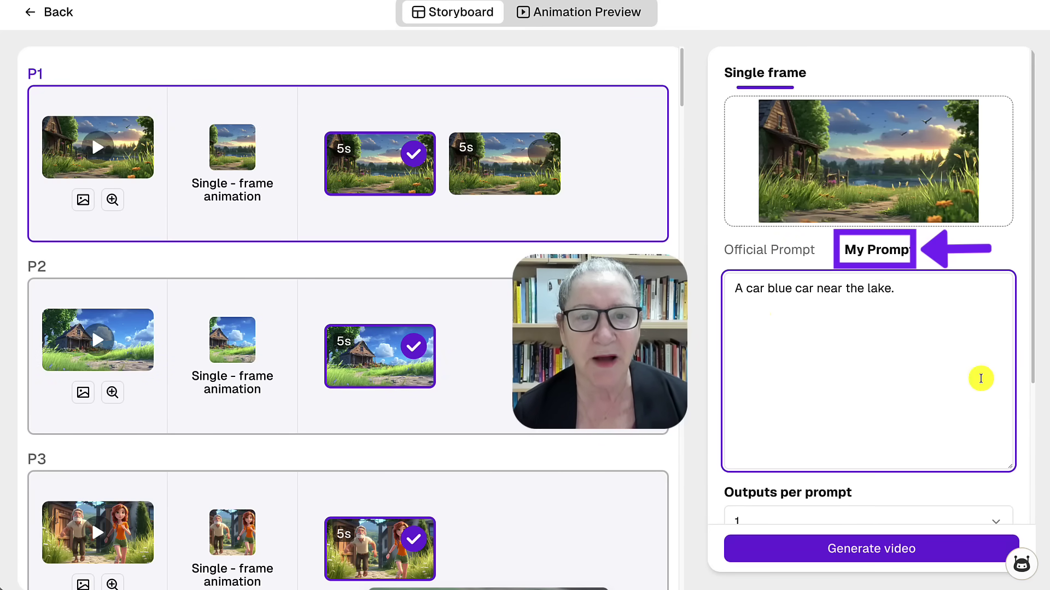
click(933, 547)
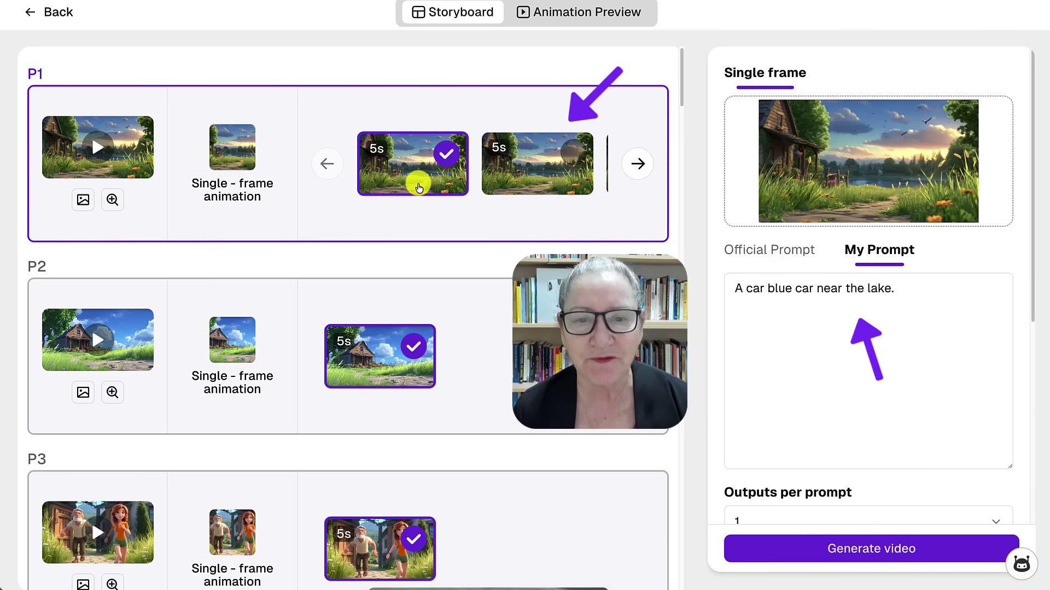
click(412, 179)
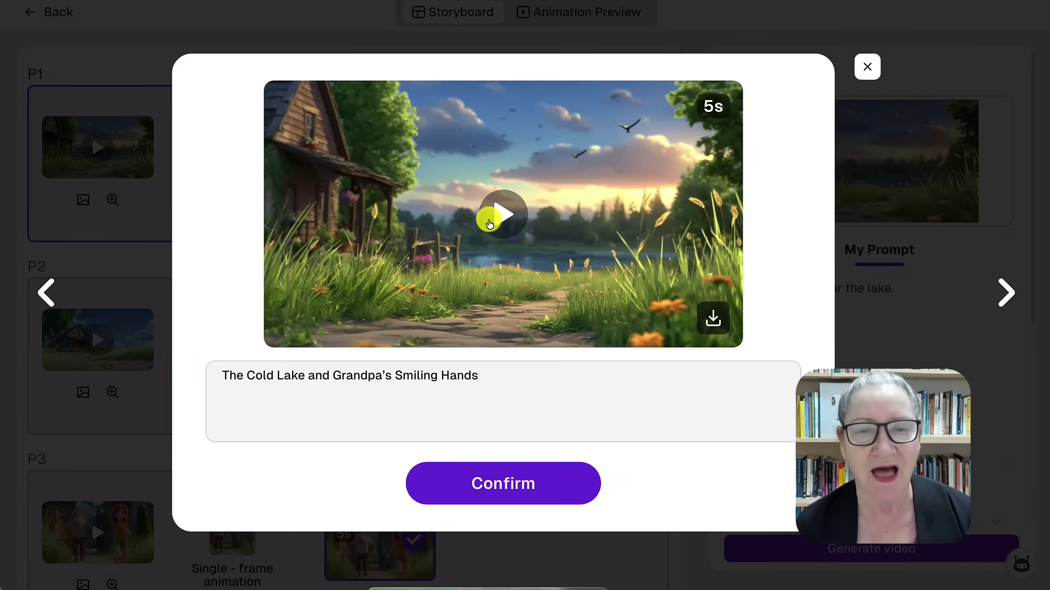
click(501, 221)
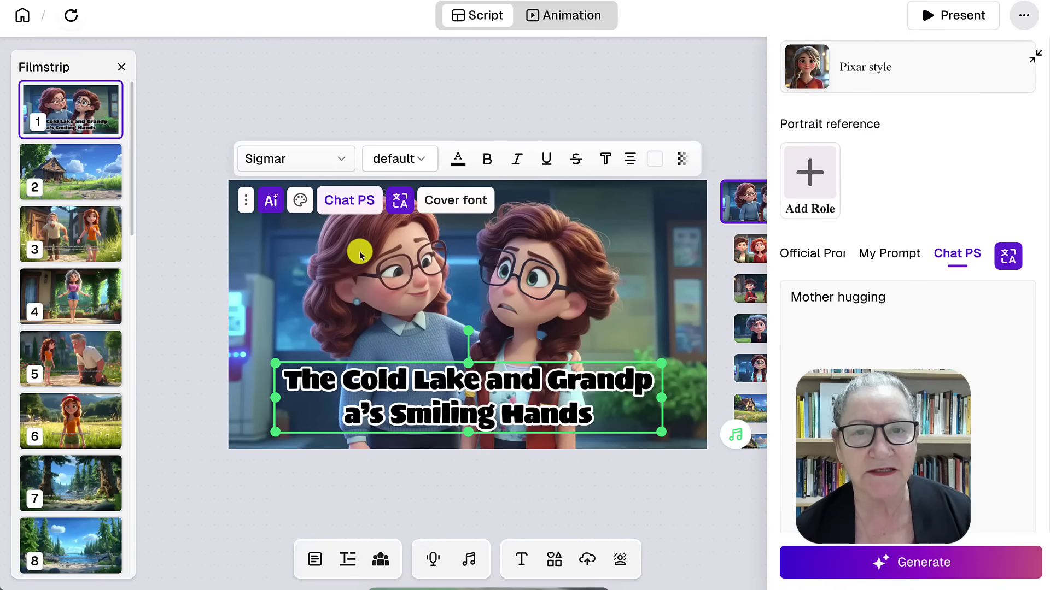
Regenerate the cover using the detail adjustment 'girl smiling back at mother'.
click(344, 202)
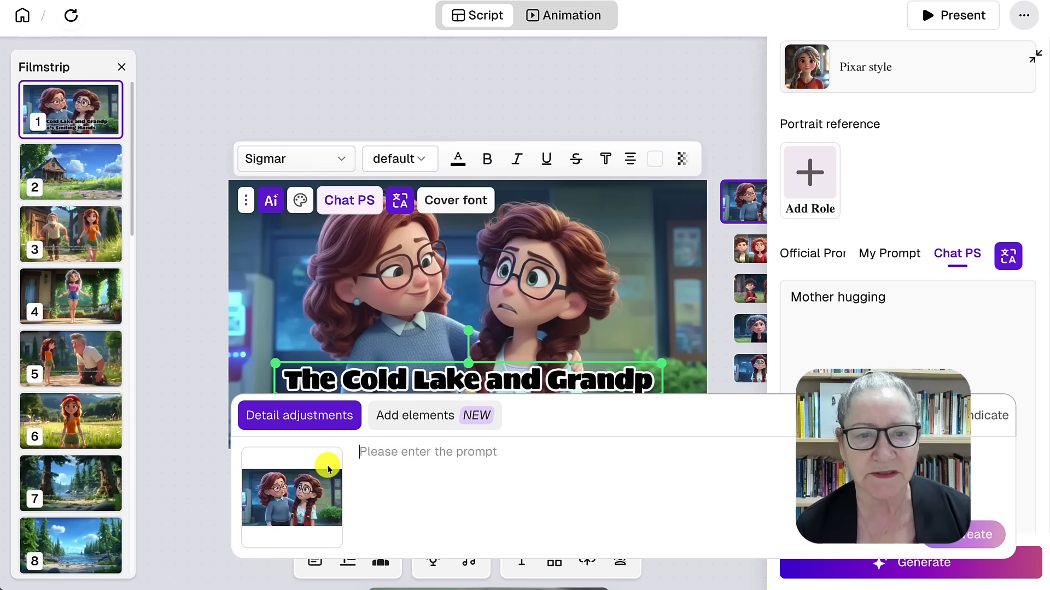
text(gi)
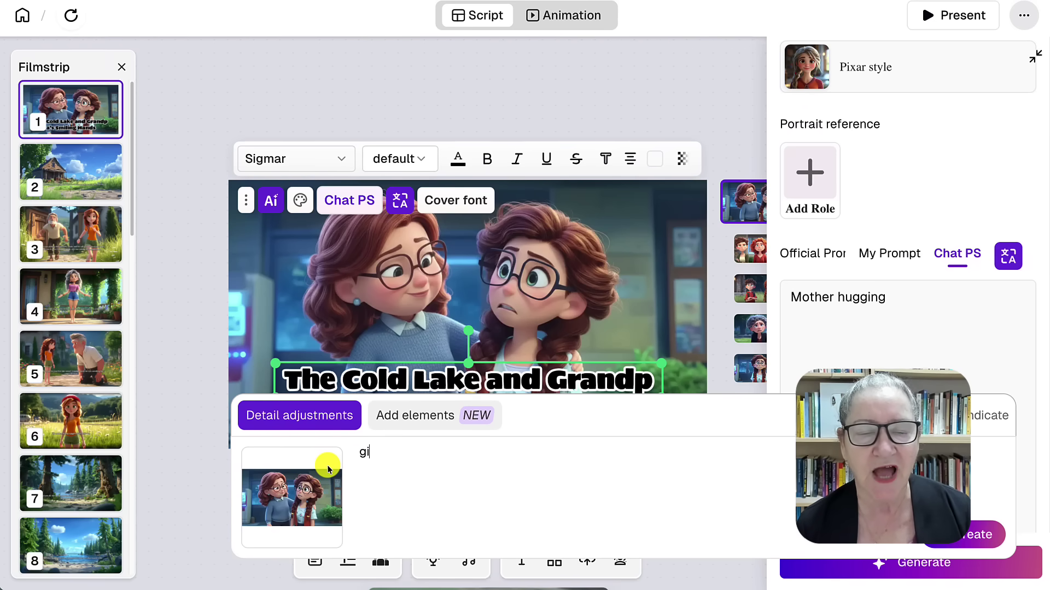
text(rl smilin)
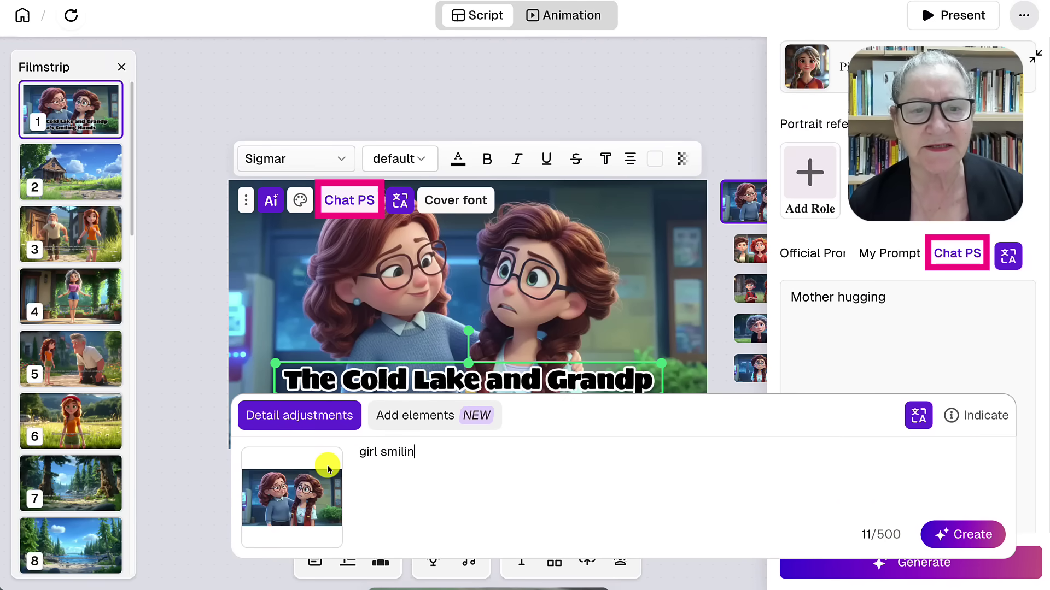
text(g back at mother)
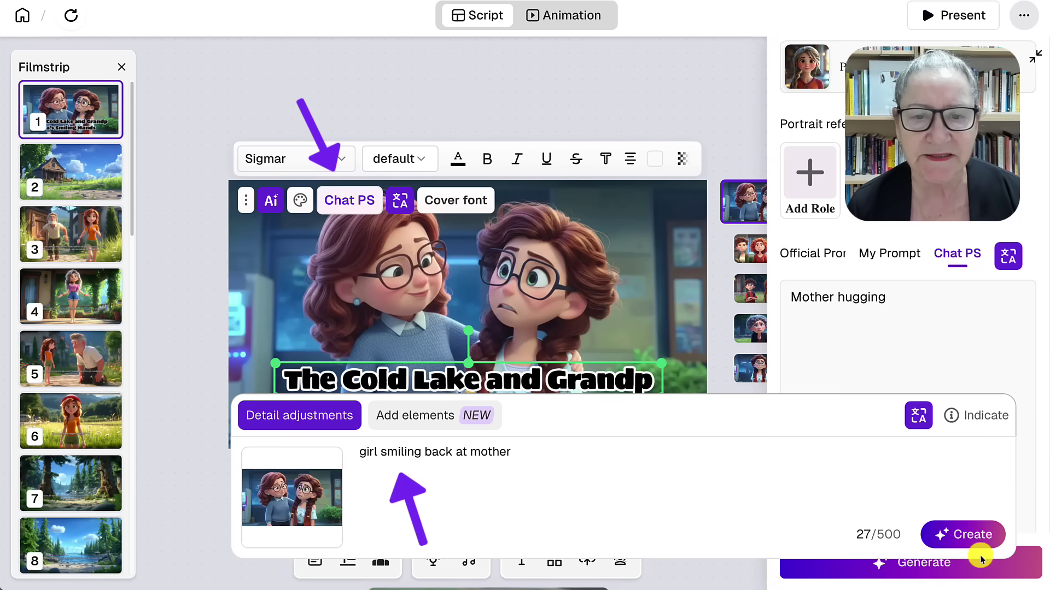
click(976, 538)
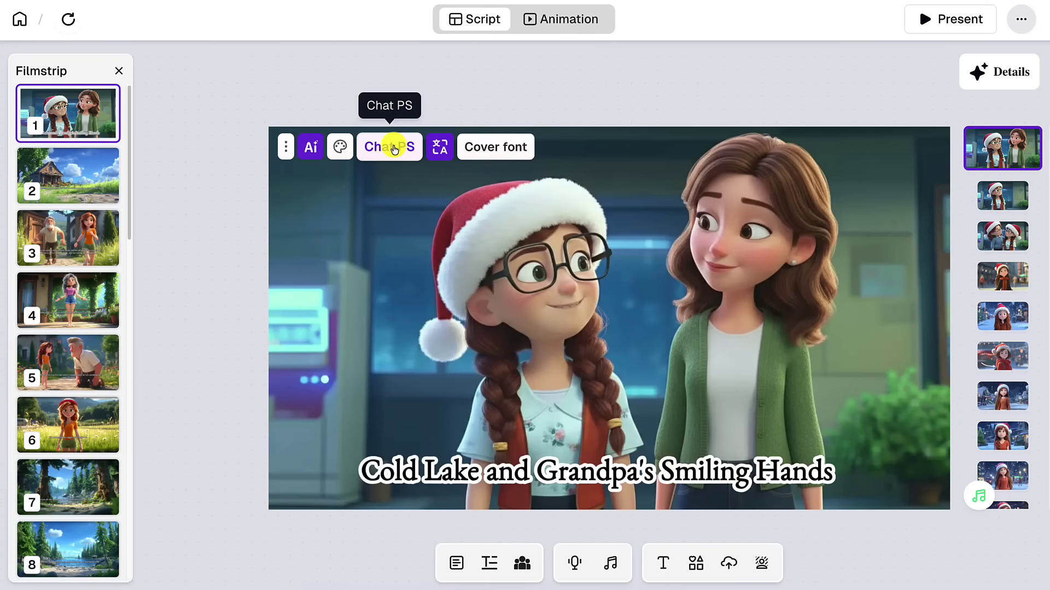
Add the Santa-hat girl to the cover from a reference image uploaded locally.
click(394, 149)
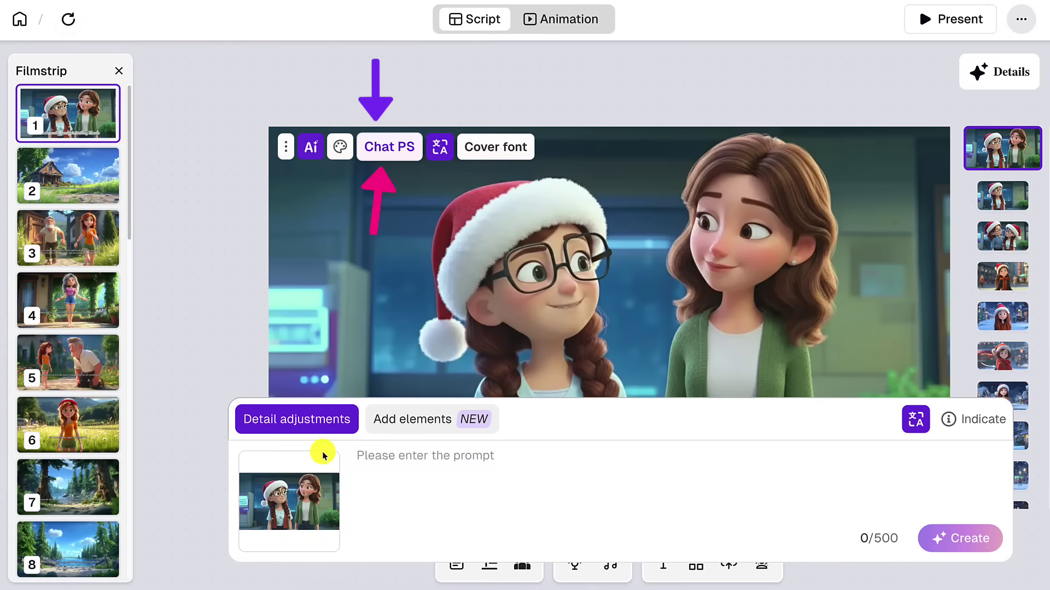
click(436, 426)
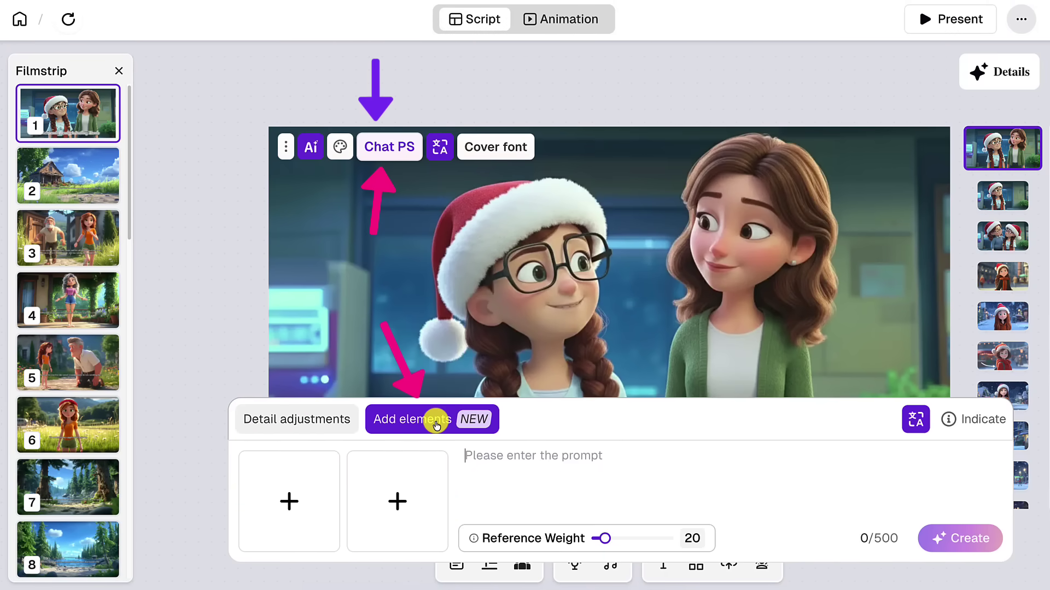
click(299, 487)
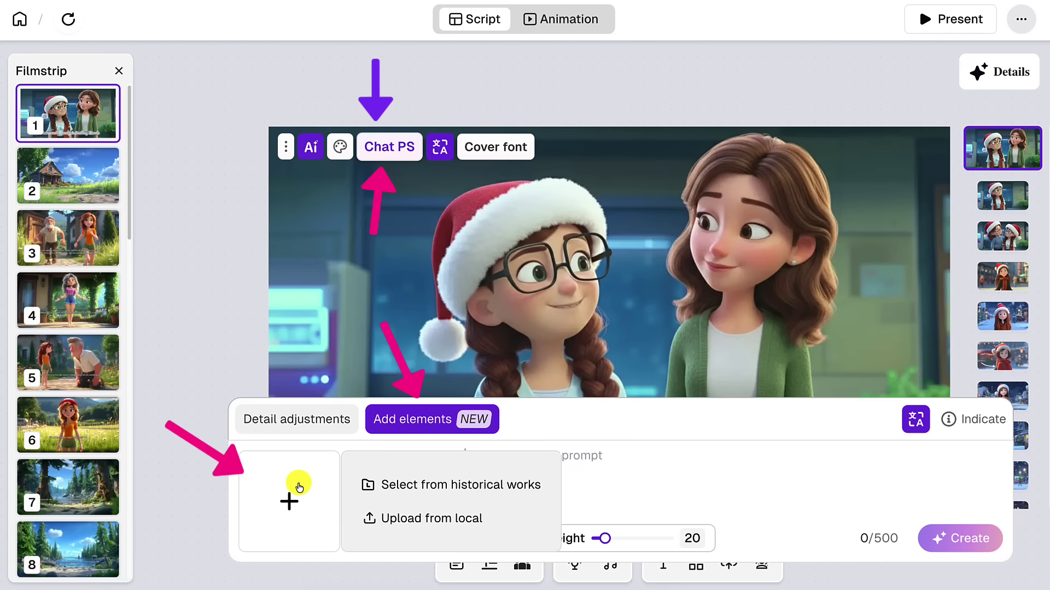
click(454, 486)
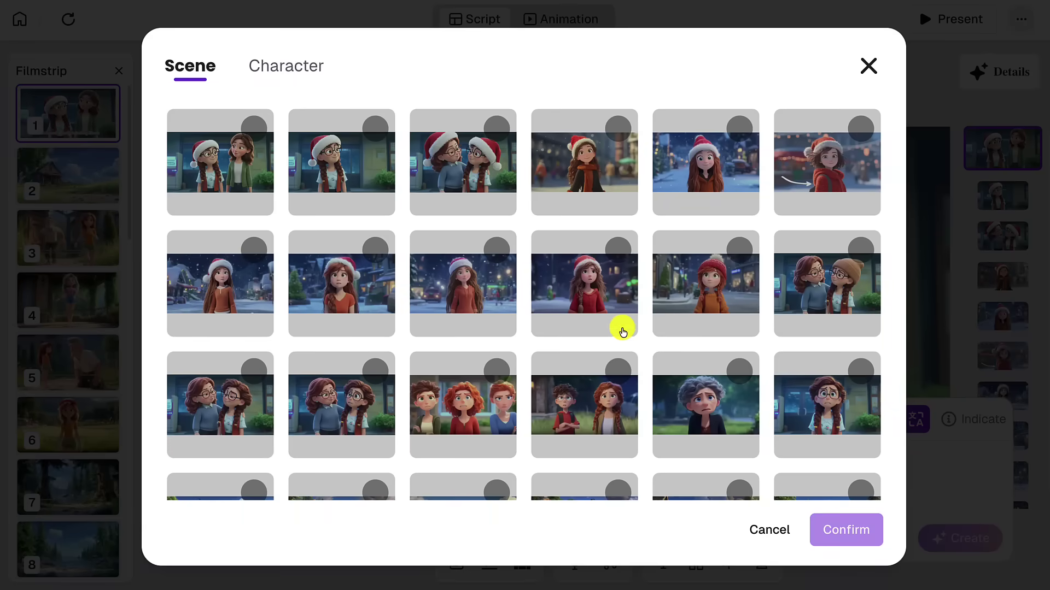
key(Escape)
click(309, 489)
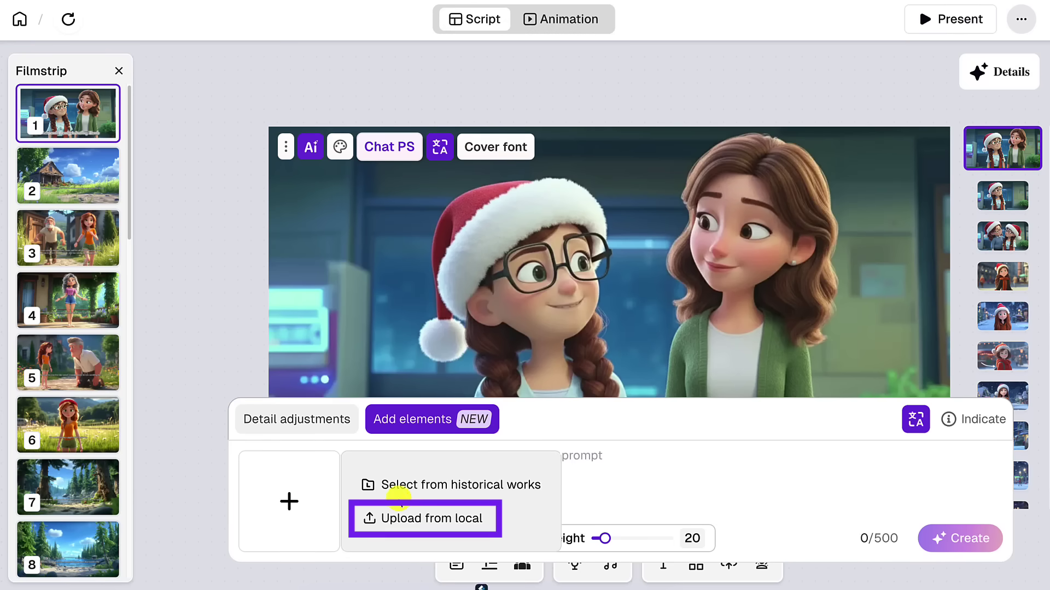
click(394, 515)
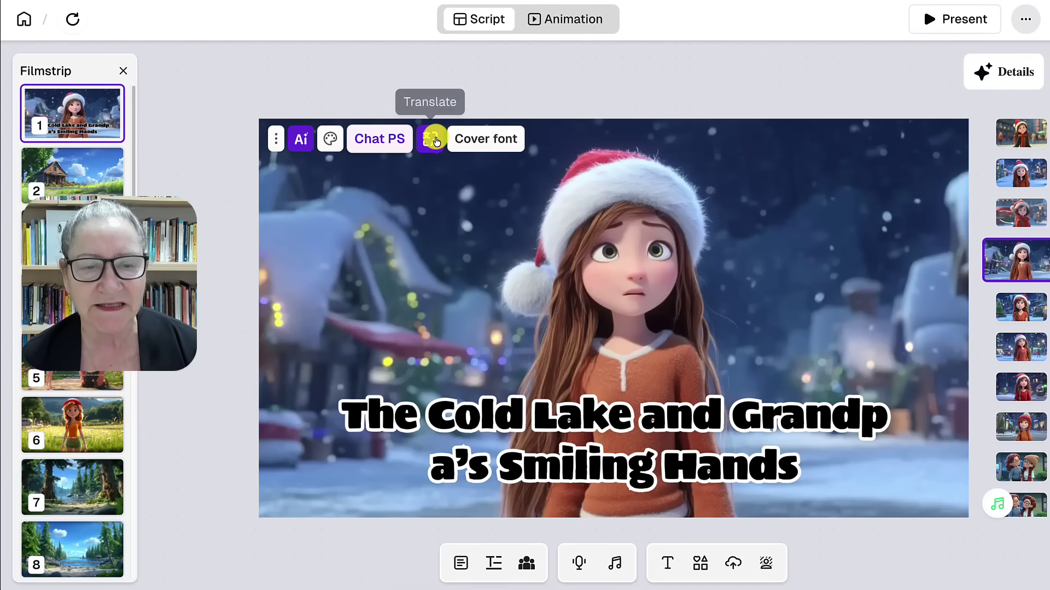
Translate the cover title into Français.
click(431, 140)
click(923, 258)
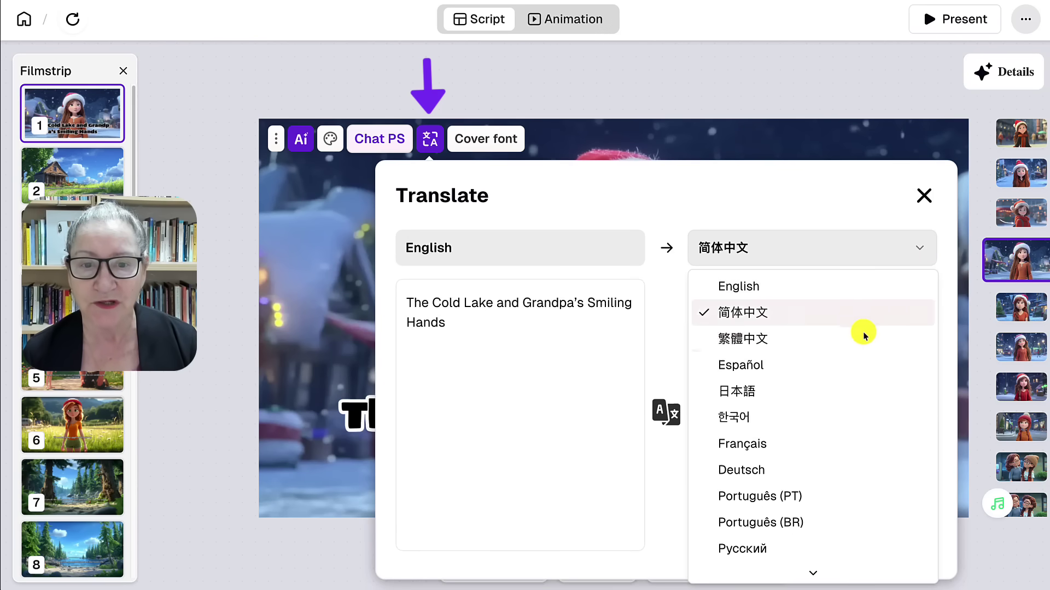
click(733, 444)
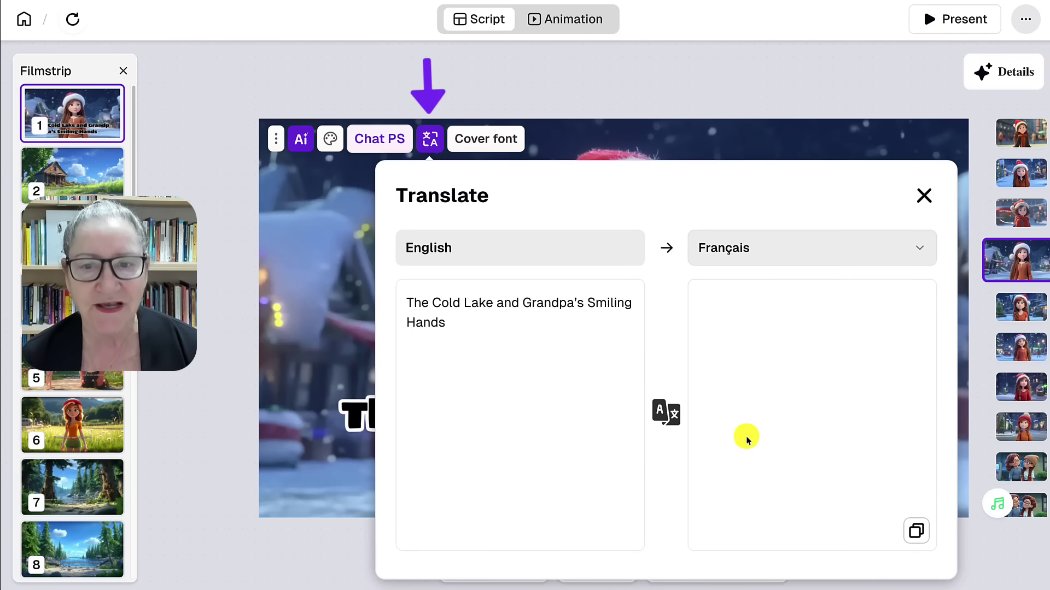
click(670, 415)
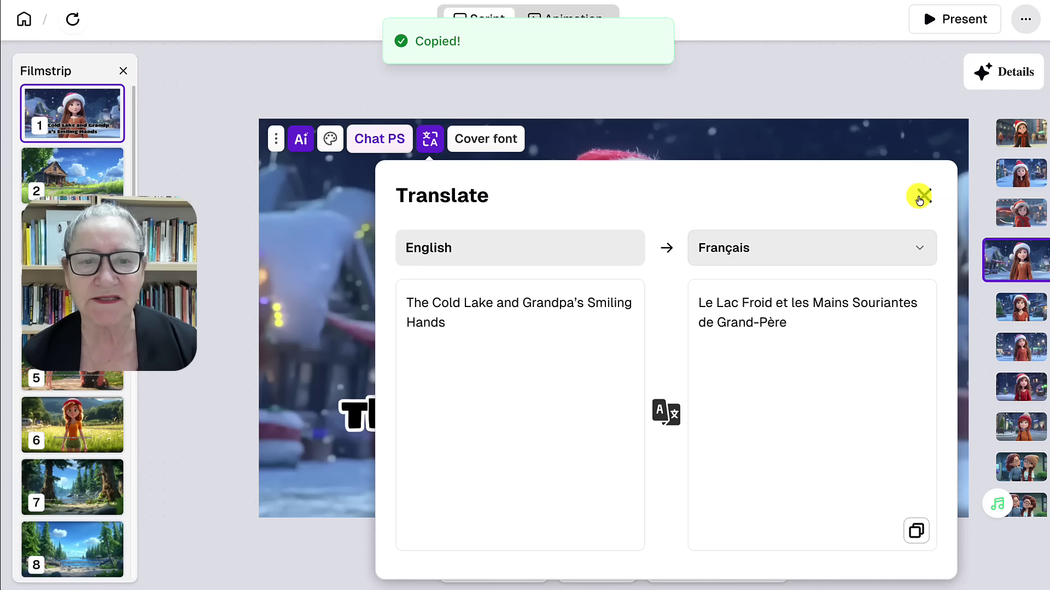
click(922, 196)
Set the title font to Atma at Normal text size.
click(481, 99)
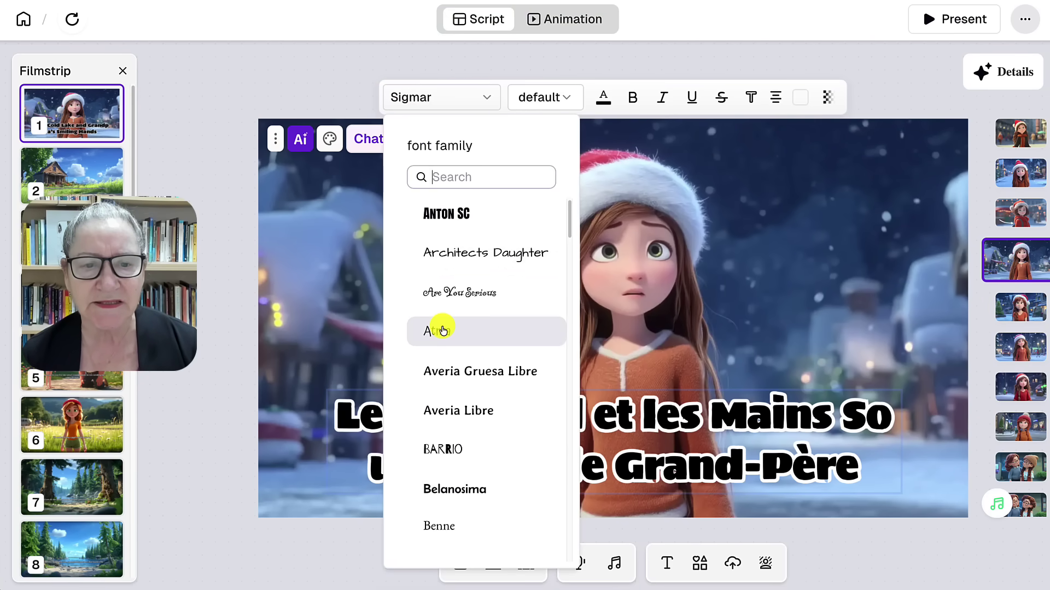
click(443, 330)
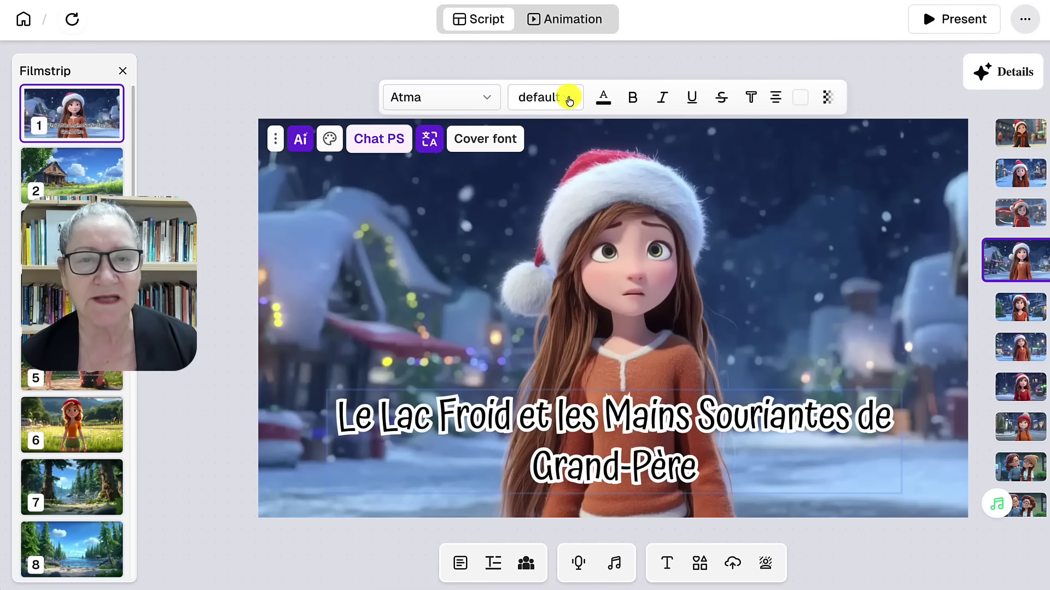
click(569, 100)
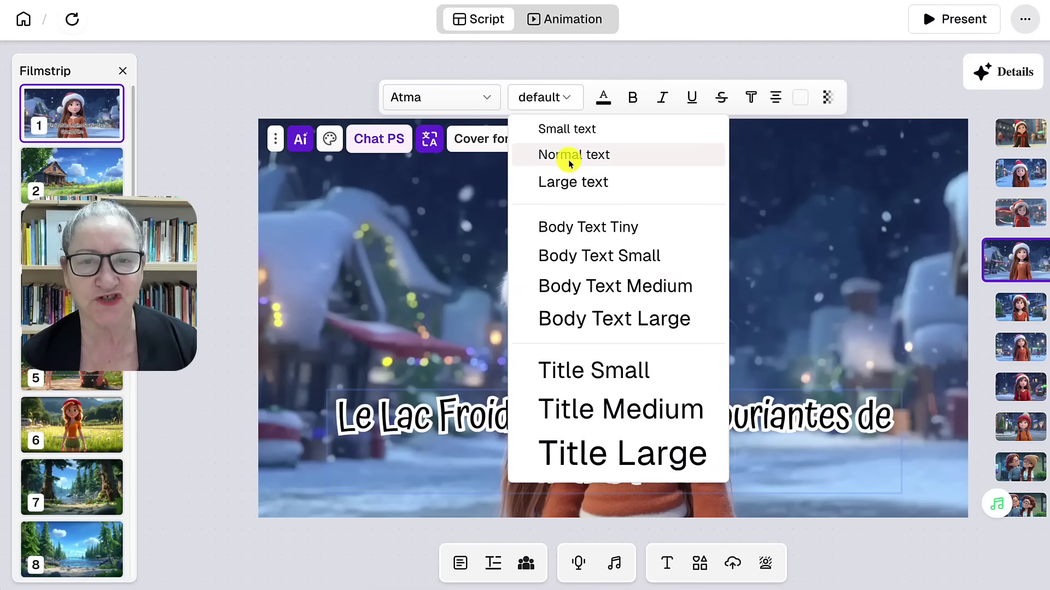
click(569, 158)
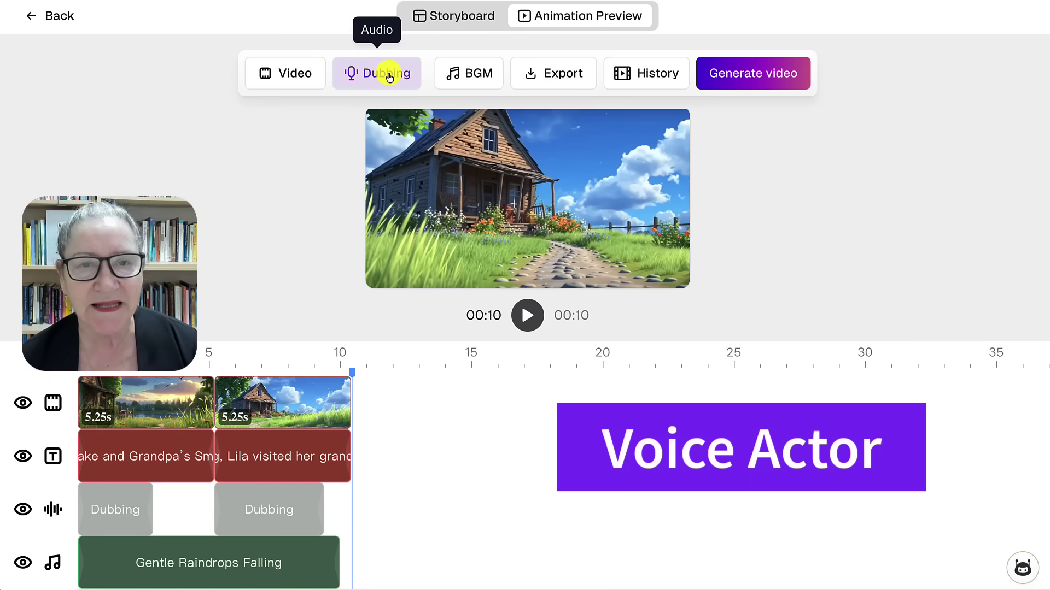
click(389, 72)
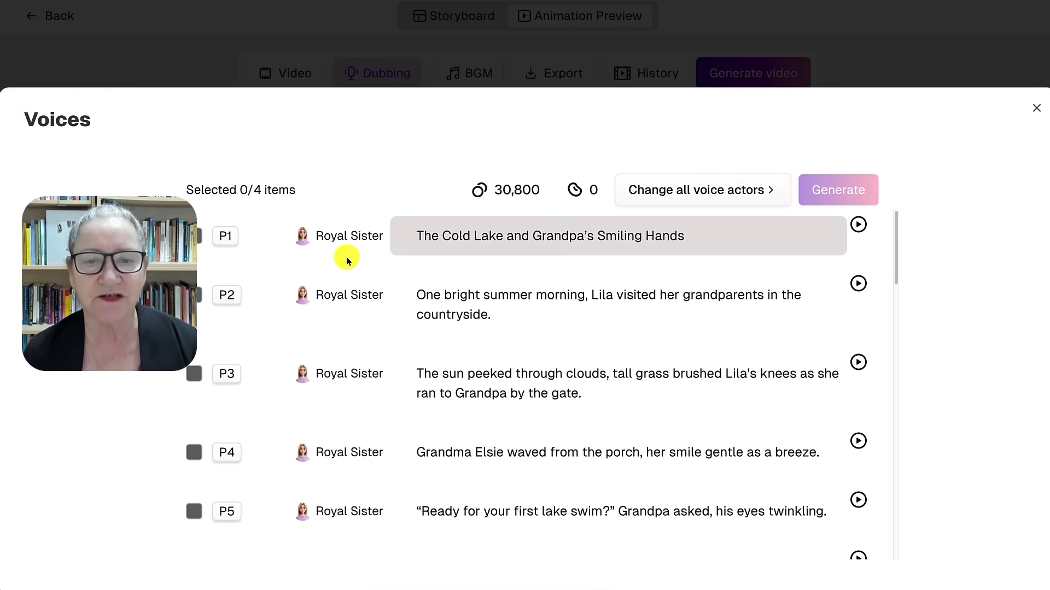
Select pages P1, P2 and P3 and browse other narrator voices for them.
click(198, 239)
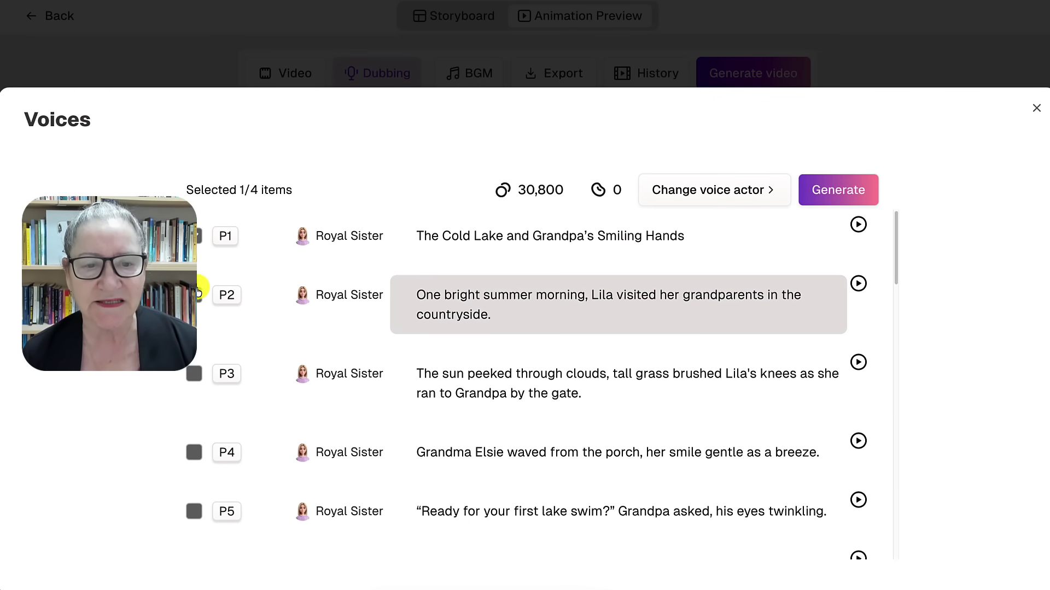
click(197, 297)
click(194, 373)
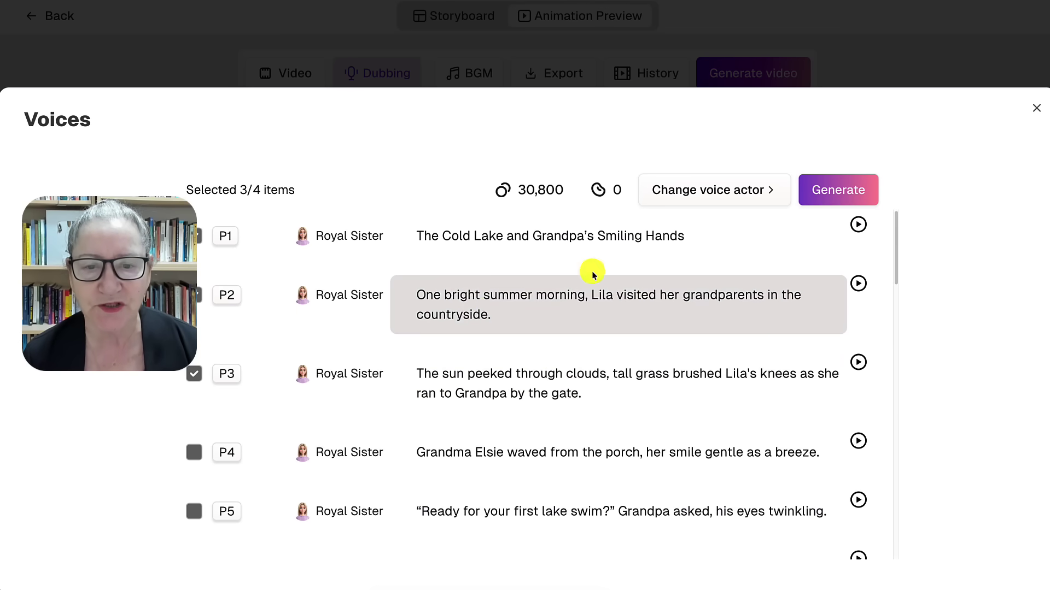
click(774, 191)
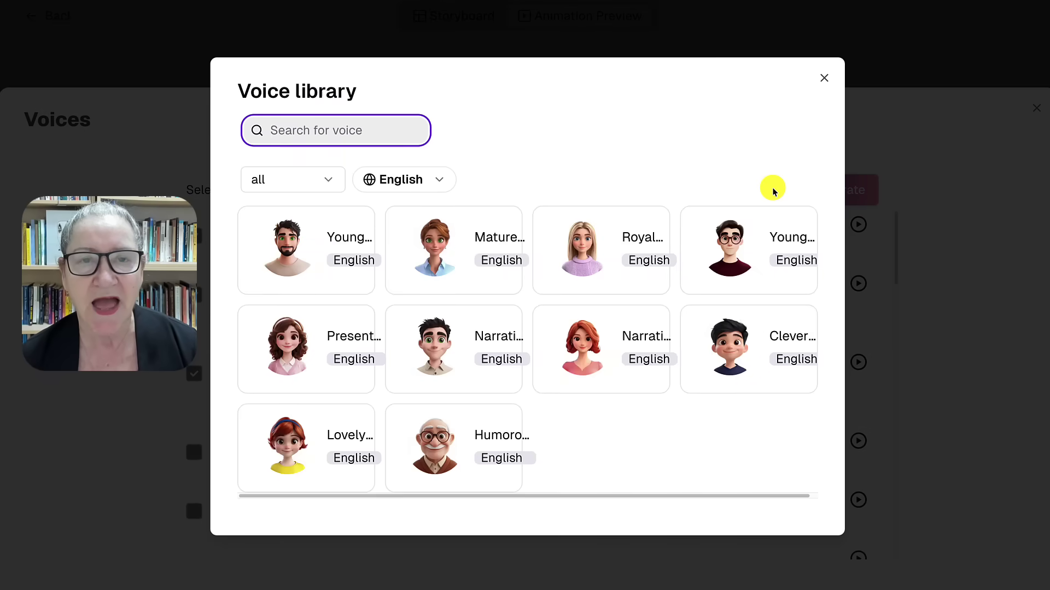
Leave the voice settings and open the Image sticker library on the Script page.
mouse_move(688, 238)
mouse_move(468, 422)
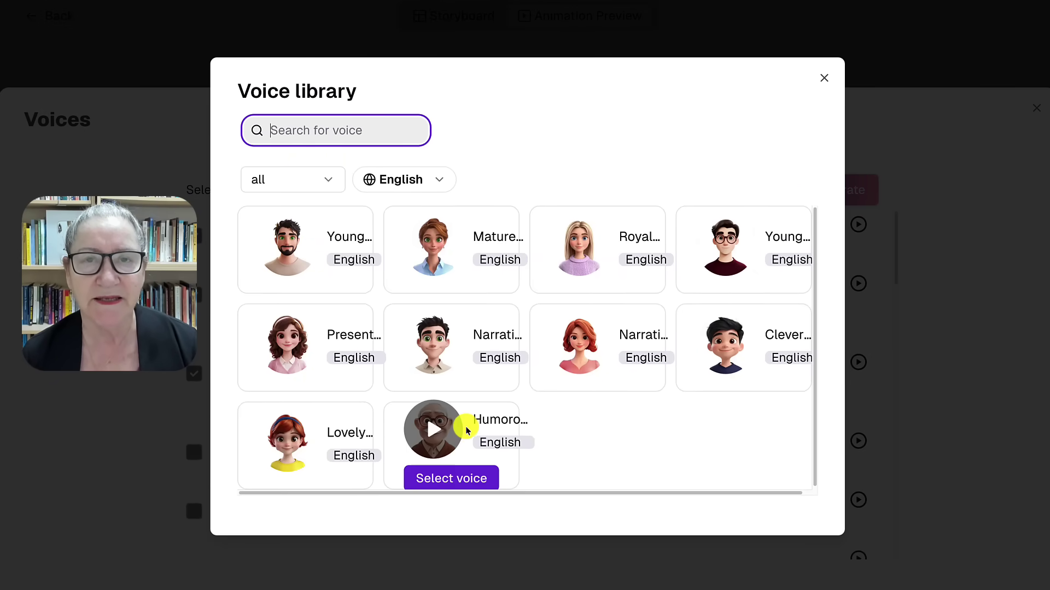
click(464, 479)
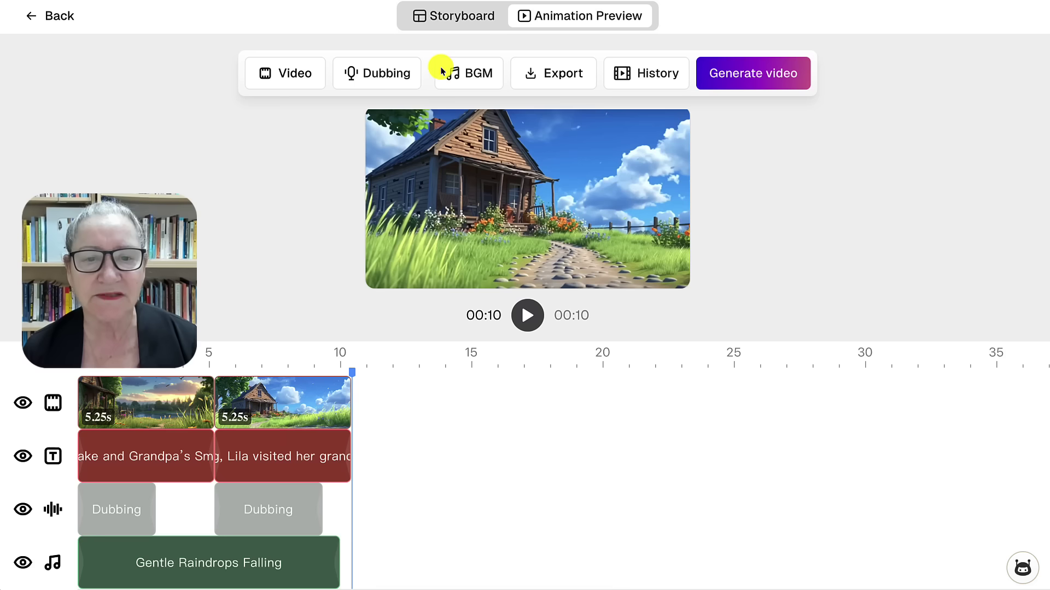
double_click(471, 73)
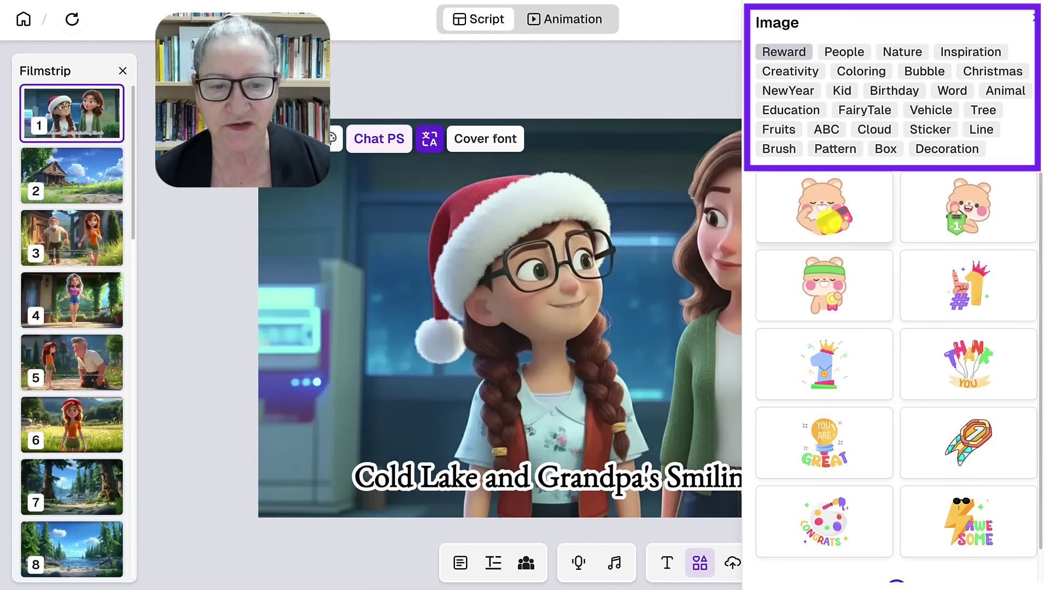
Add a bear sticker to the cover and duplicate it onto the left side.
click(823, 221)
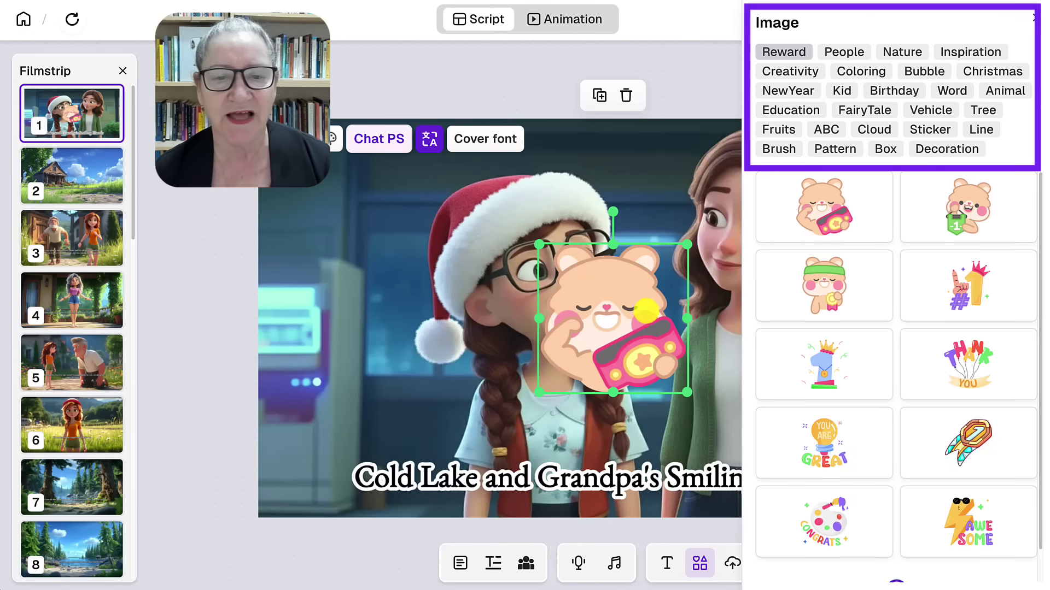
click(694, 389)
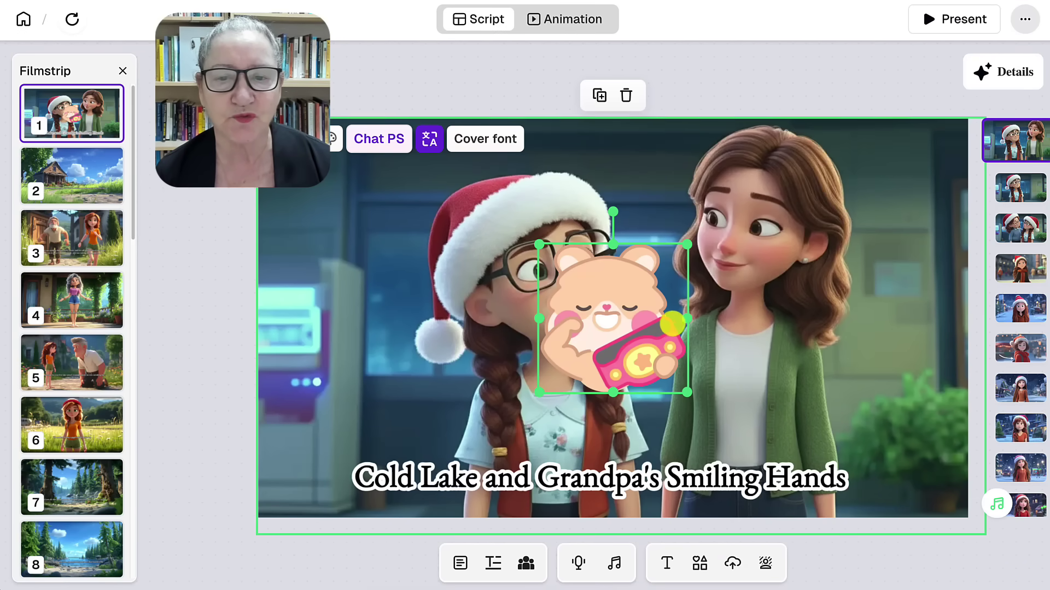
drag(640, 331, 376, 272)
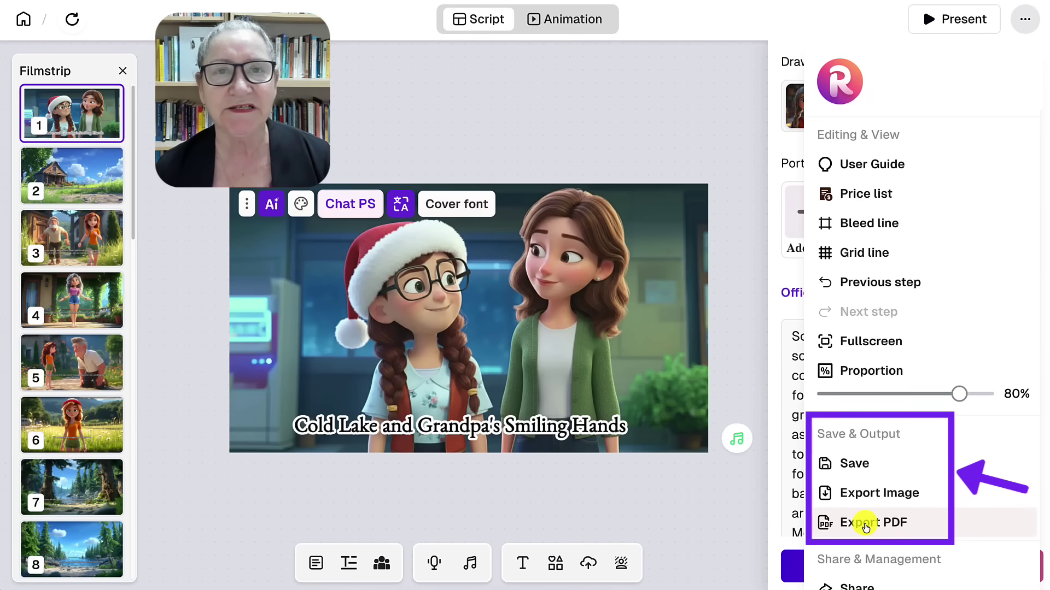
Export the storybook as a 25-page PDF and scroll through its first pages in Chrome.
click(866, 523)
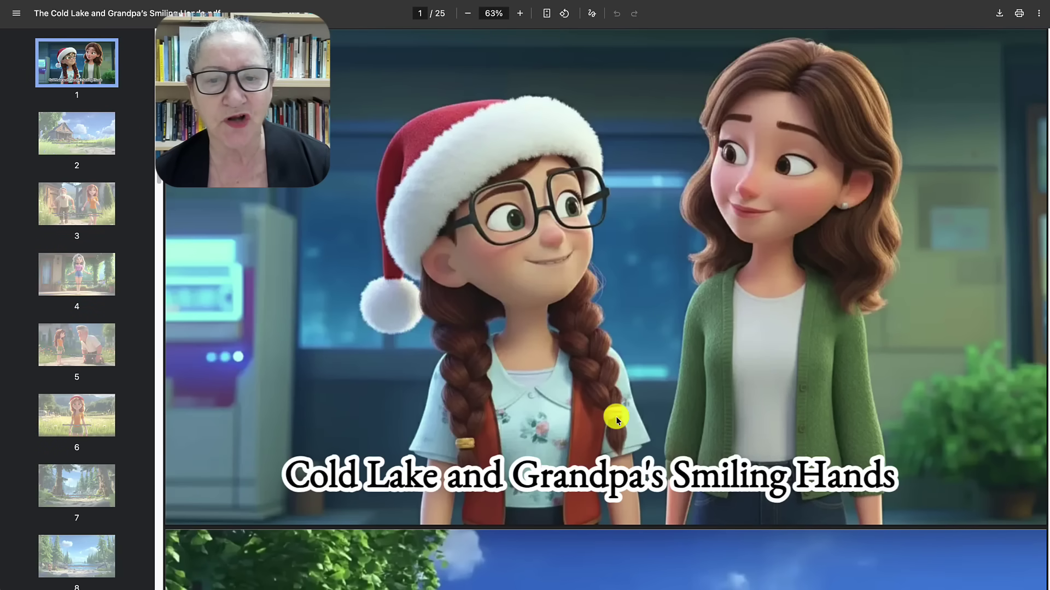
scroll(728, 333, down, 3)
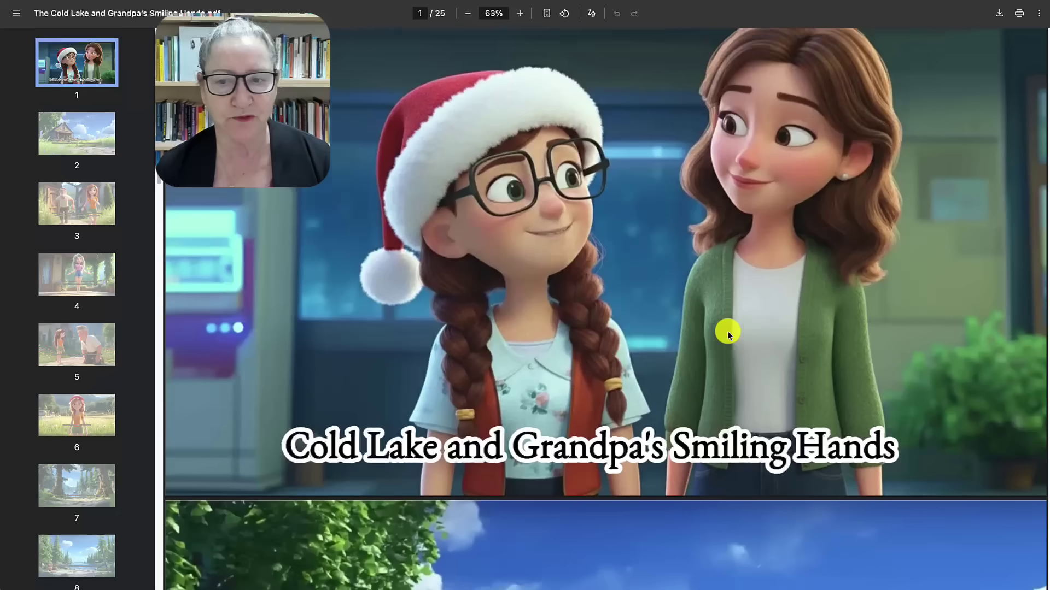
scroll(728, 333, down, 5)
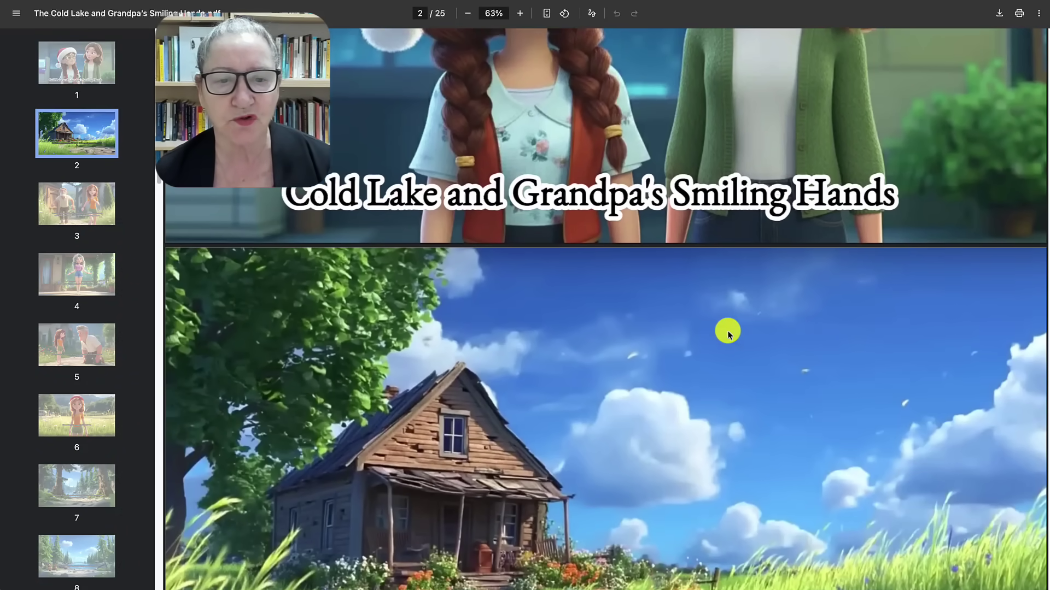
scroll(785, 315, down, 1)
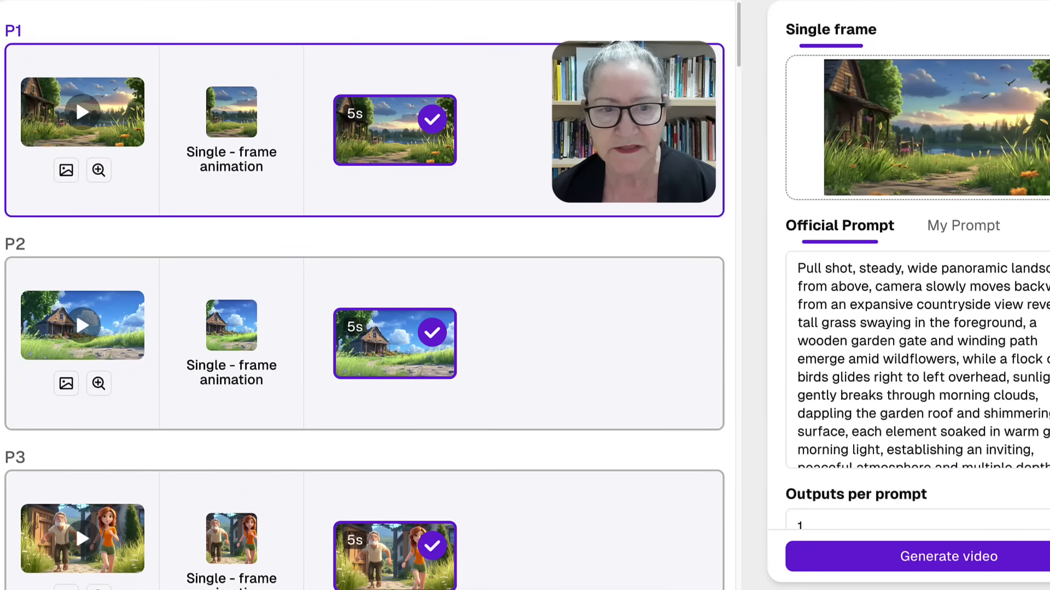
Scroll the scene rows, view the P7 and P6 frames and prompts, and check outputs per prompt.
scroll(364, 296, down, 3)
scroll(364, 295, down, 15)
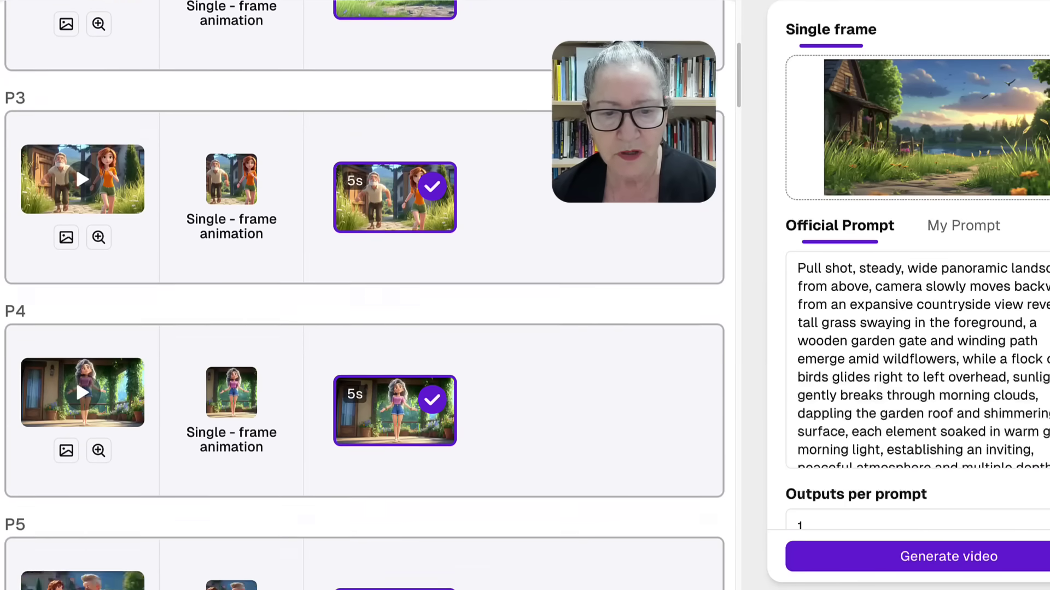
scroll(364, 295, down, 1)
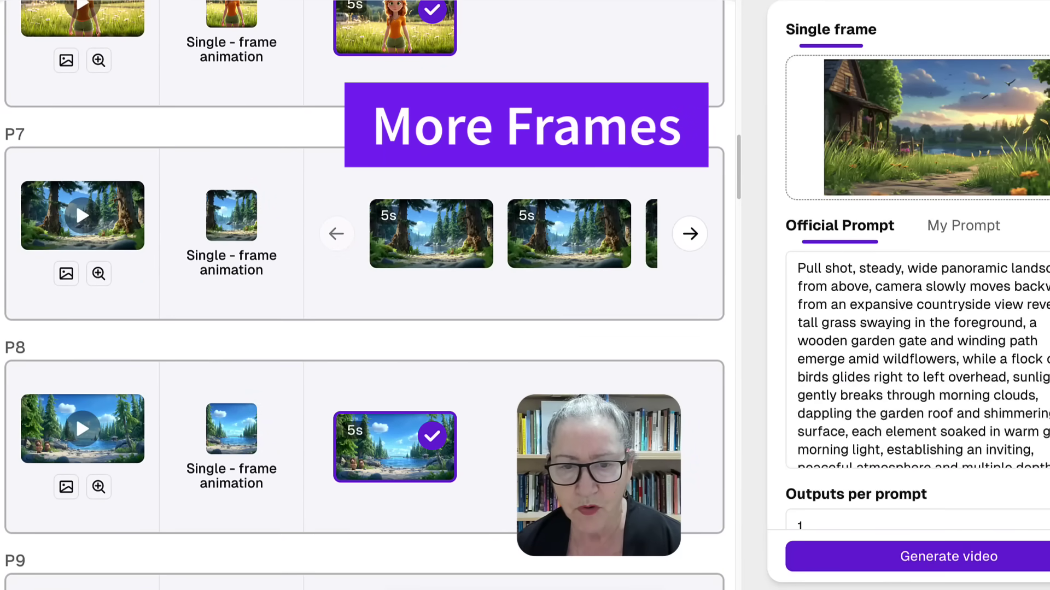
click(75, 201)
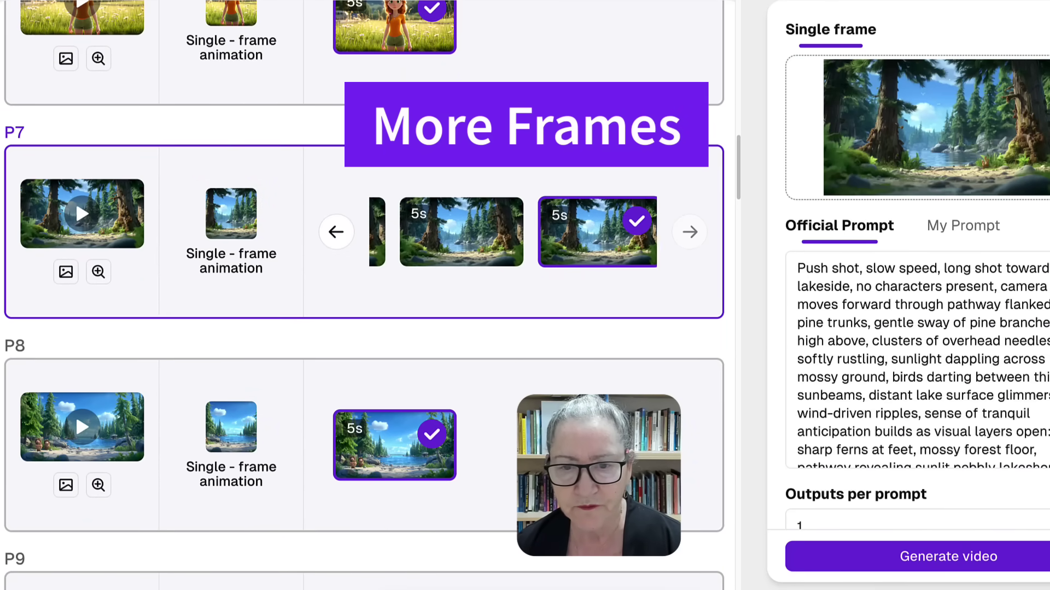
scroll(74, 198, up, 3)
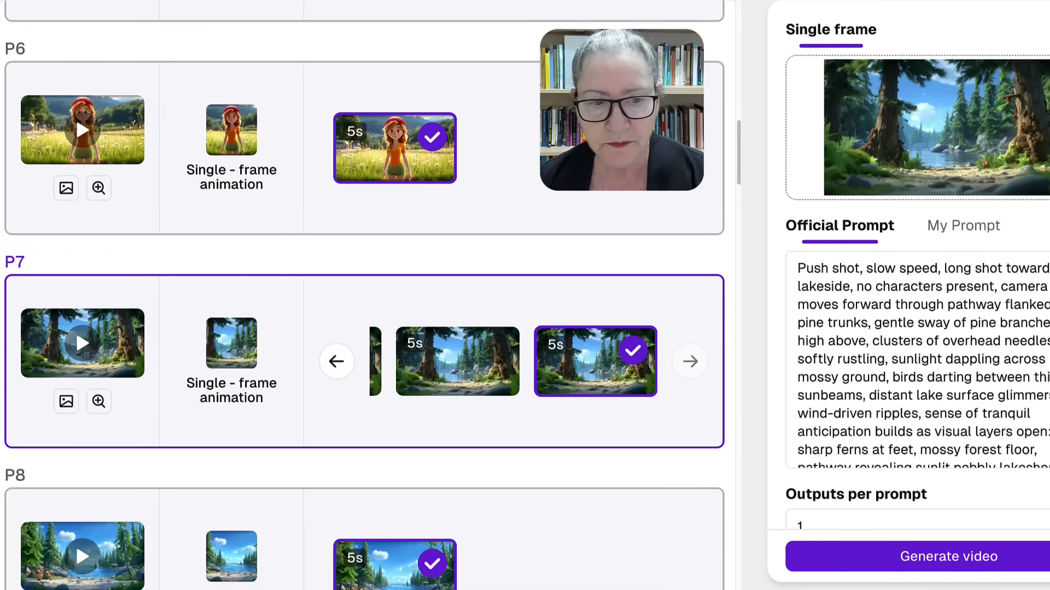
click(75, 198)
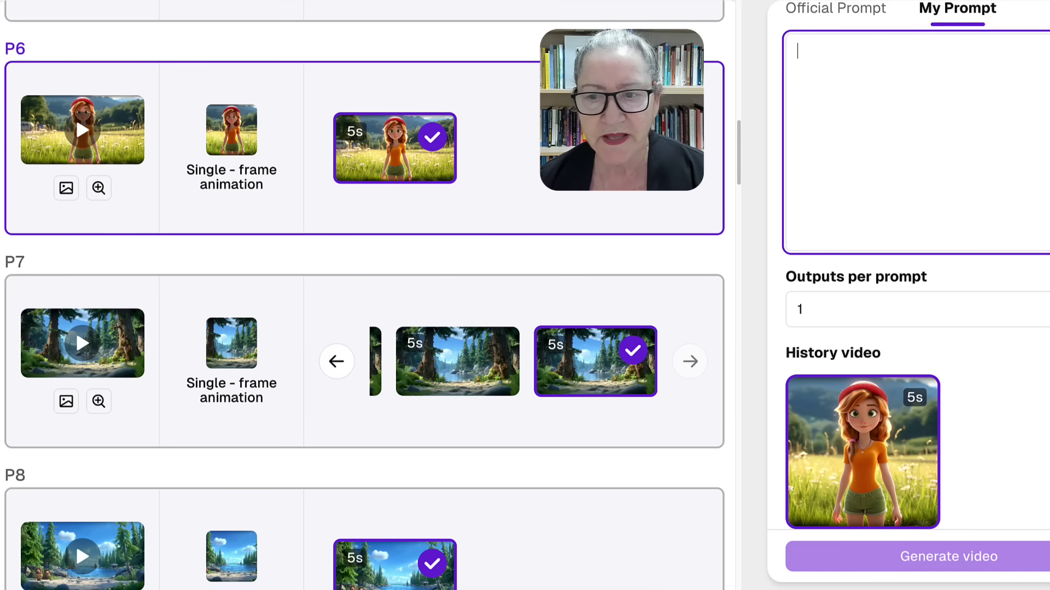
click(918, 310)
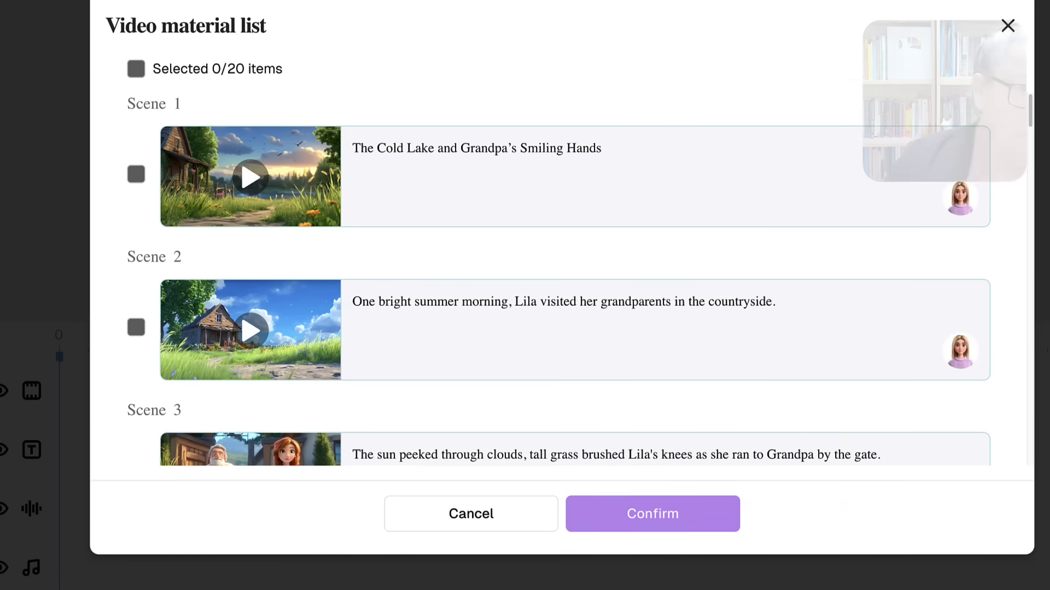
Select all 20 scene clips (20/20) in the Video material list for the timeline.
click(136, 68)
scroll(574, 295, down, 10)
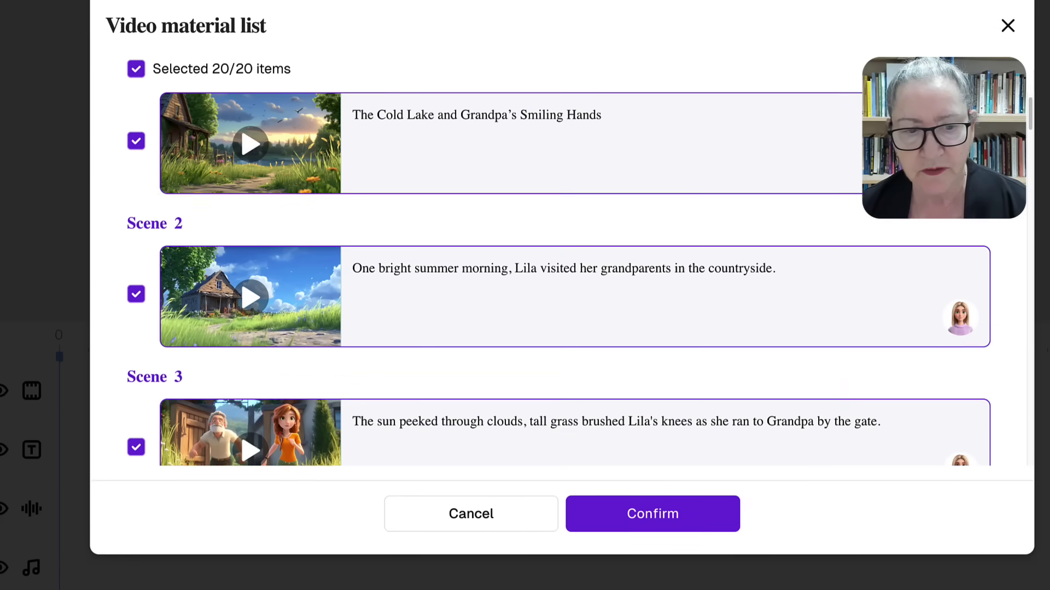
scroll(574, 295, up, 6)
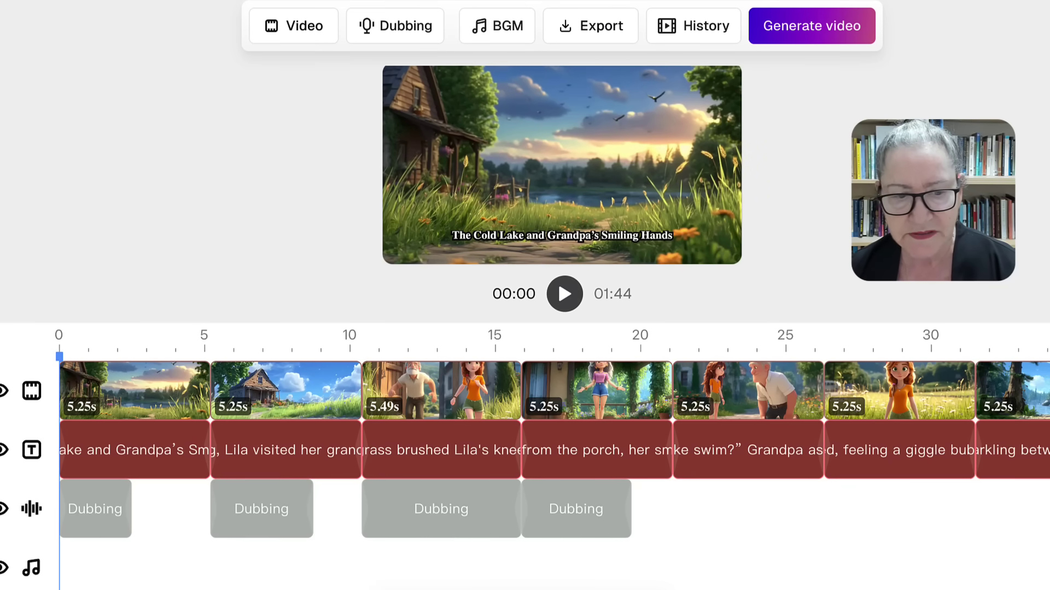
Assign Mature Female Voice narration to pages P1, P2 and P3, then close the dubbing list.
click(395, 26)
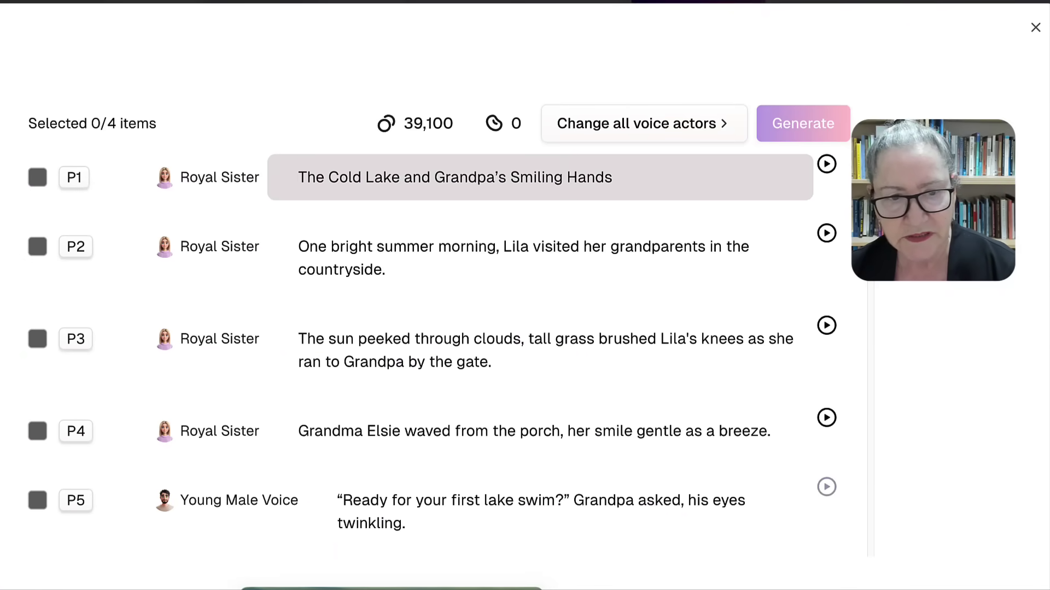
click(38, 178)
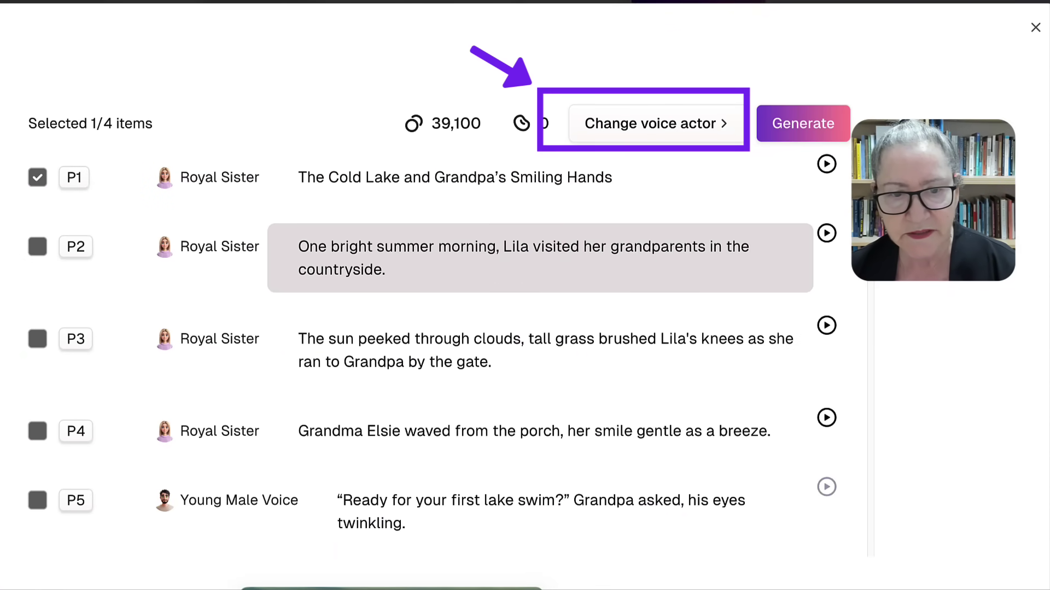
click(37, 247)
click(38, 339)
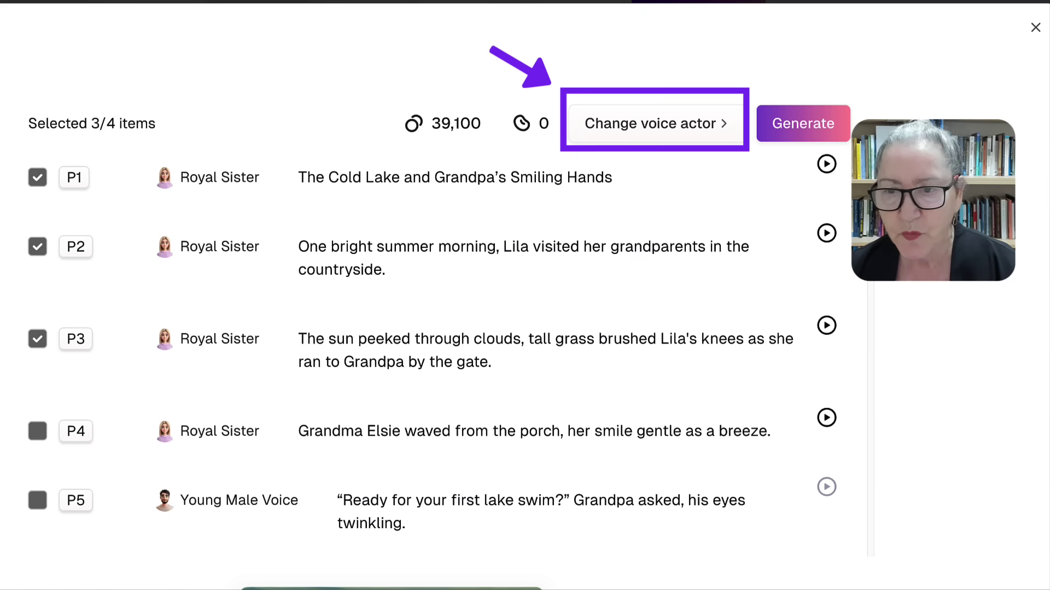
click(655, 123)
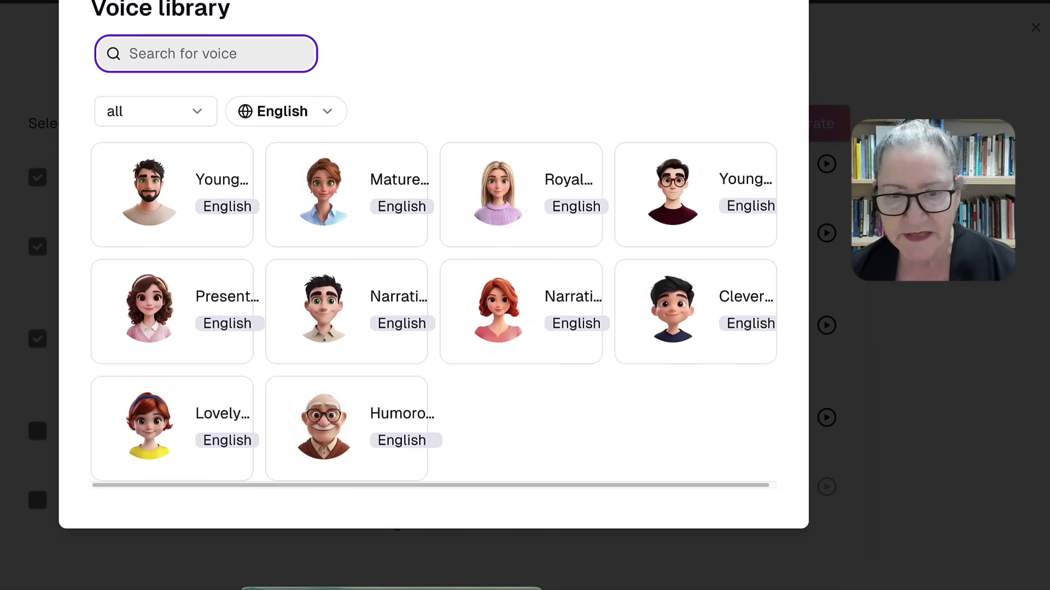
click(346, 233)
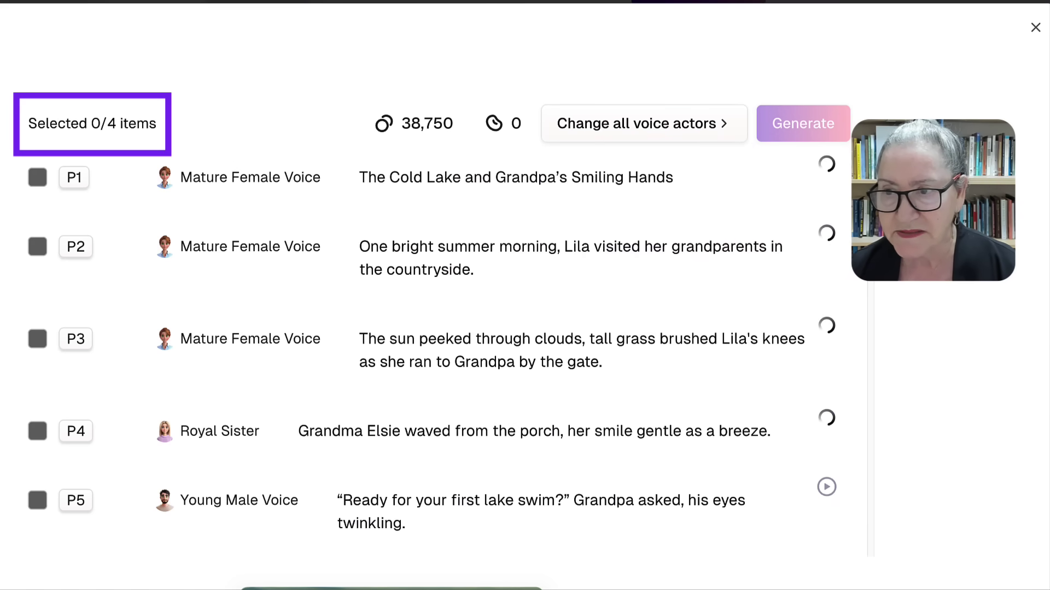
click(1035, 28)
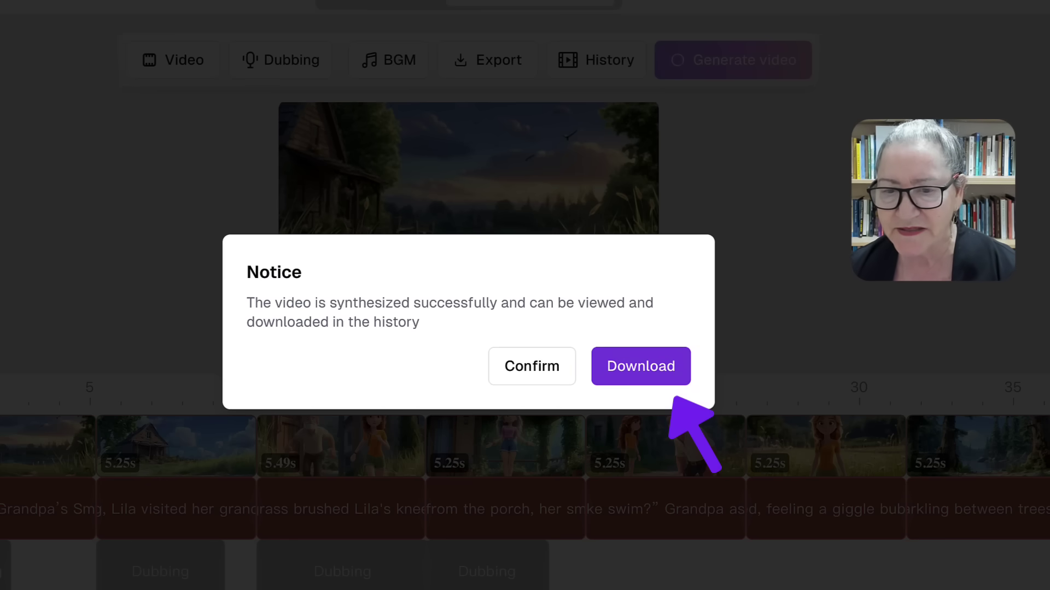
Dismiss the notice saying the story video is ready.
key(Escape)
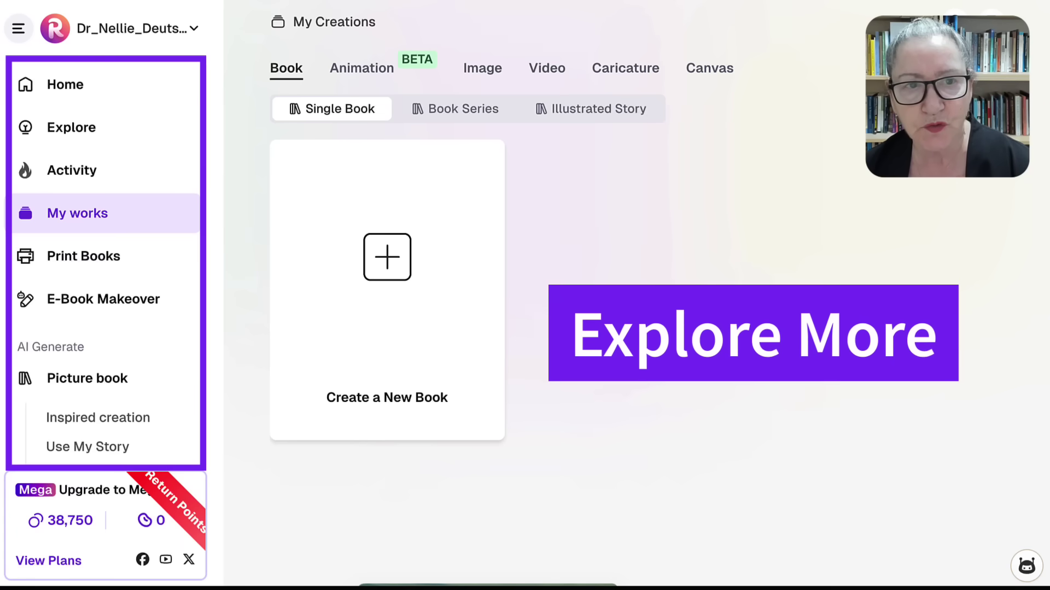
click(72, 170)
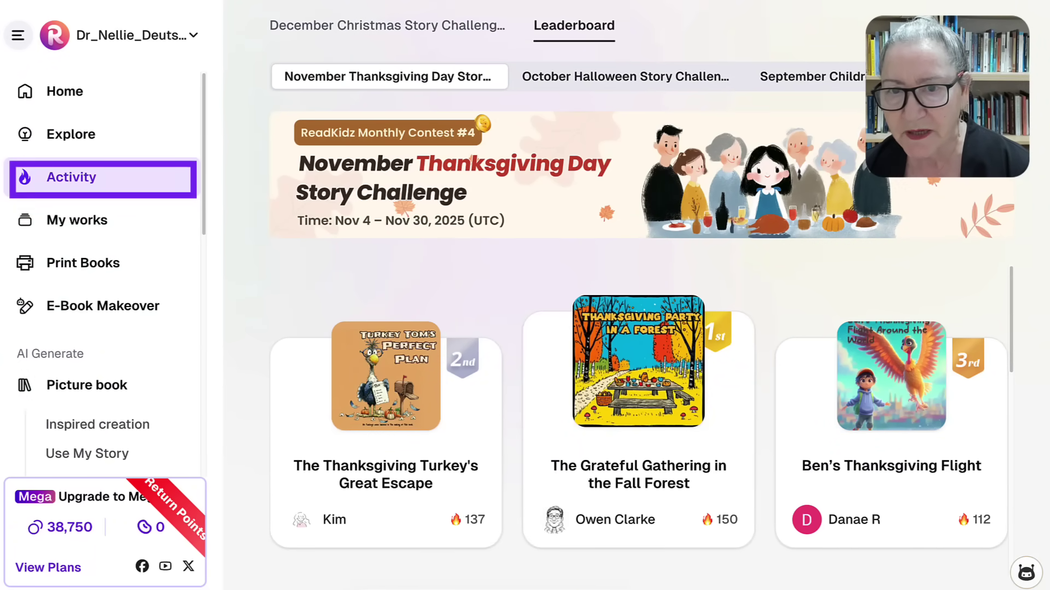
click(627, 77)
click(628, 76)
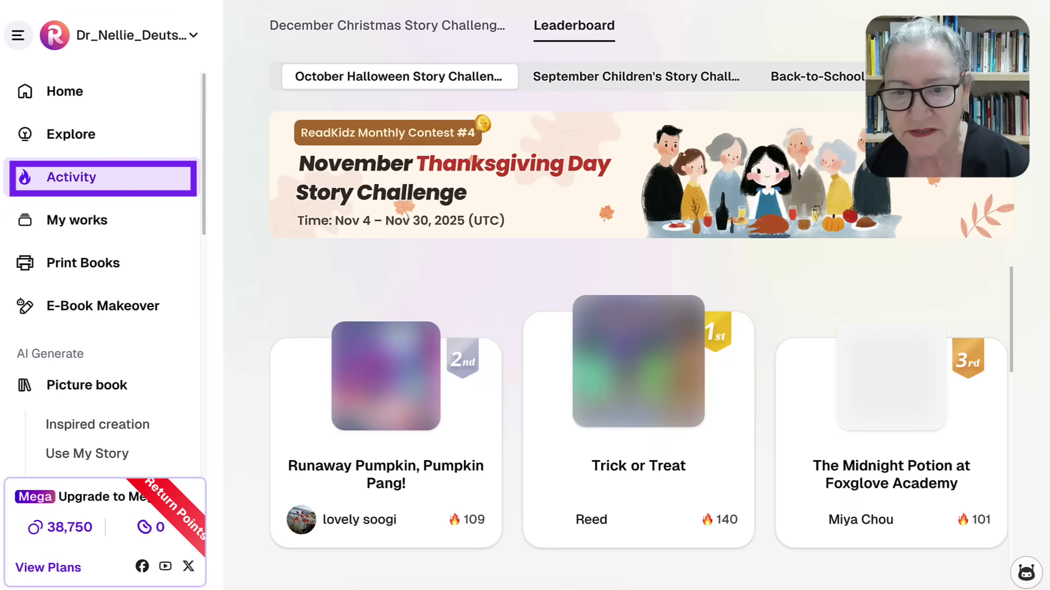
click(628, 76)
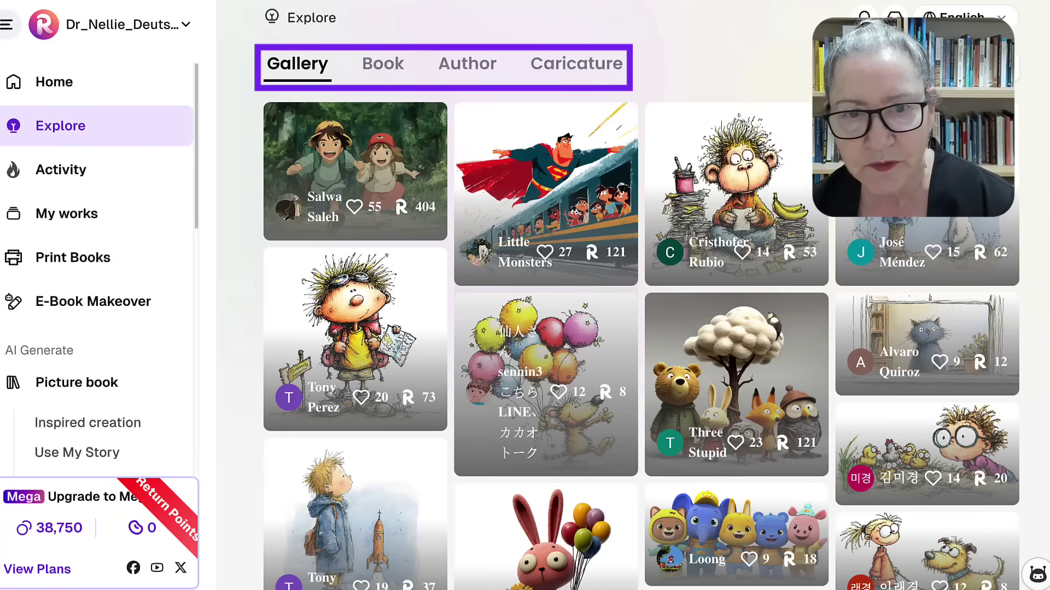
click(383, 64)
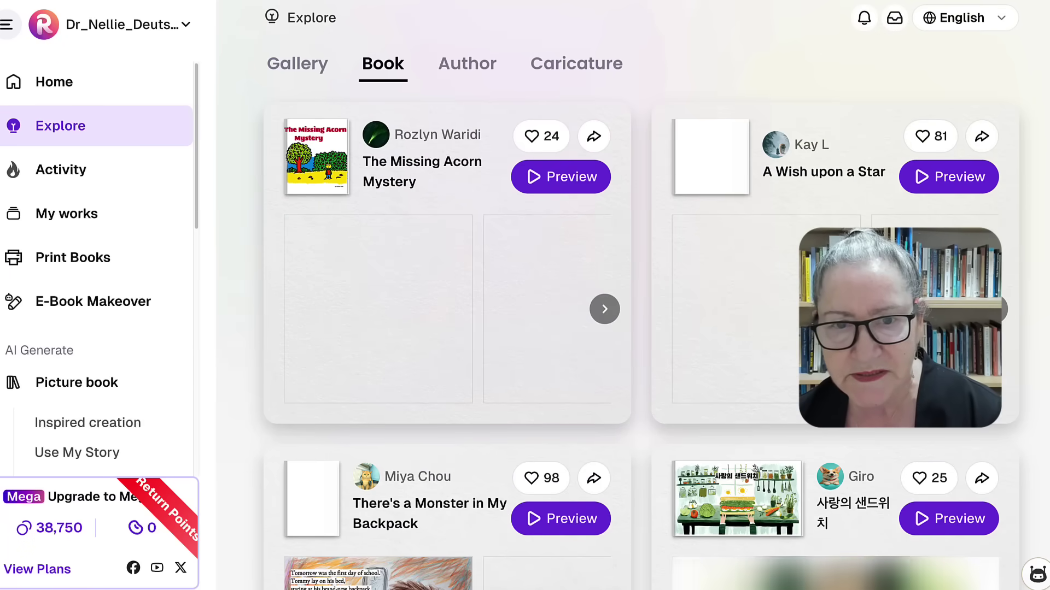
click(468, 63)
click(576, 64)
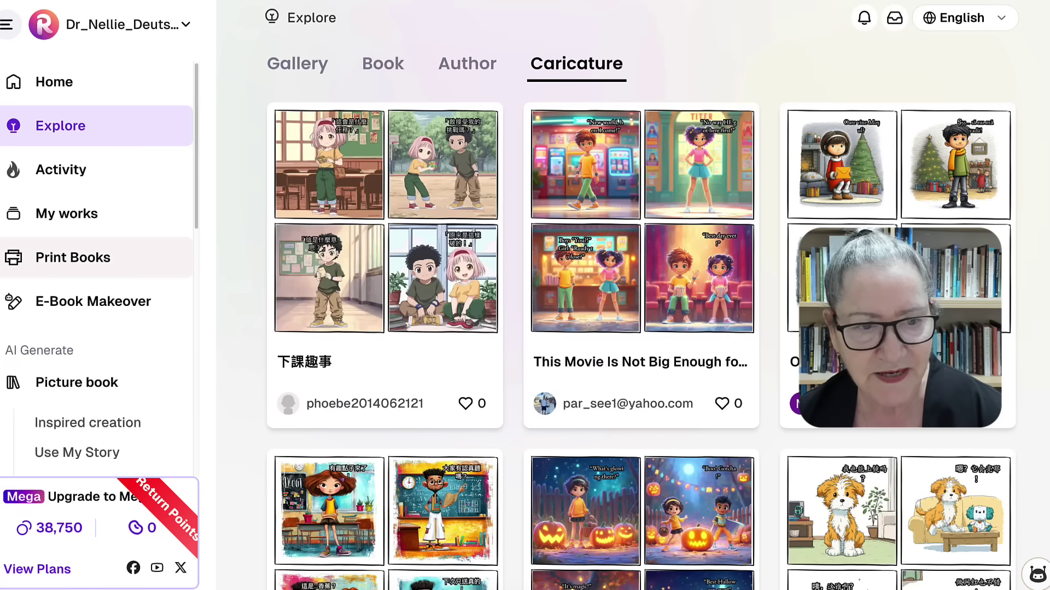
click(66, 214)
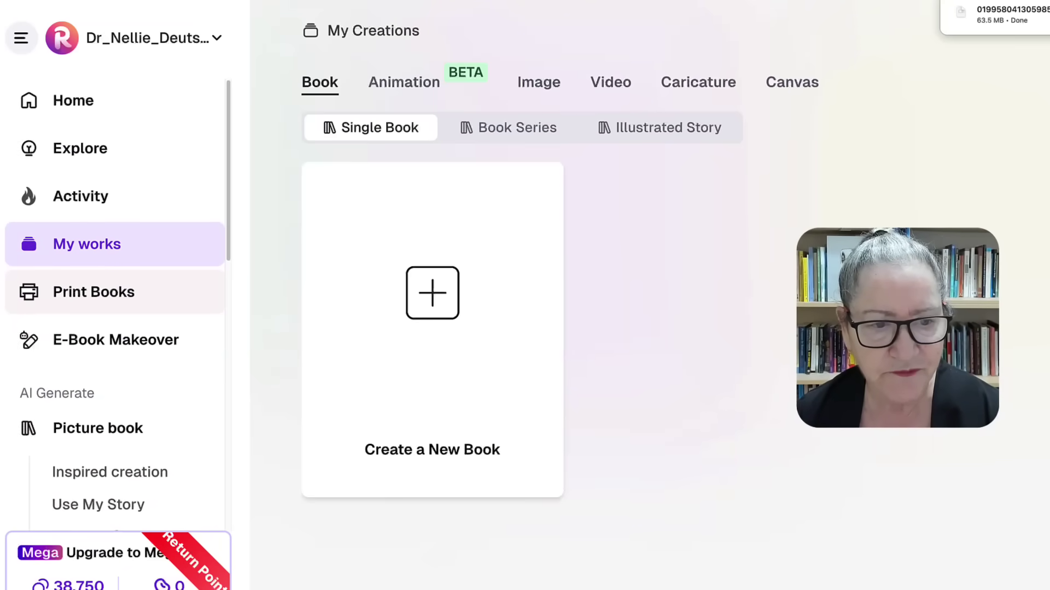
Switch My Creations to the Animation (BETA) section to show the story's e-book animation card.
scroll(114, 301, down, 6)
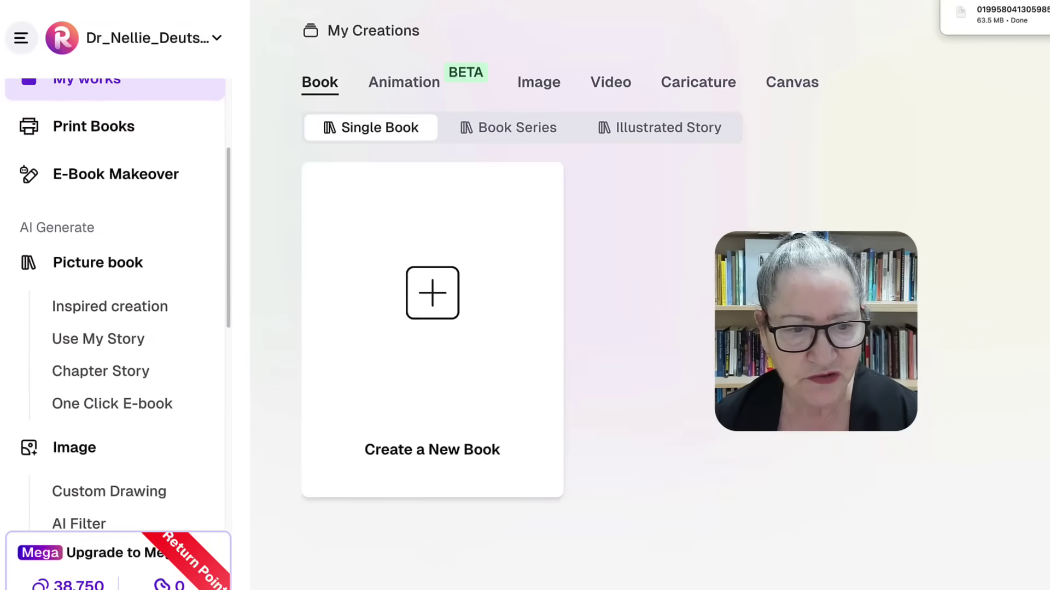
click(404, 82)
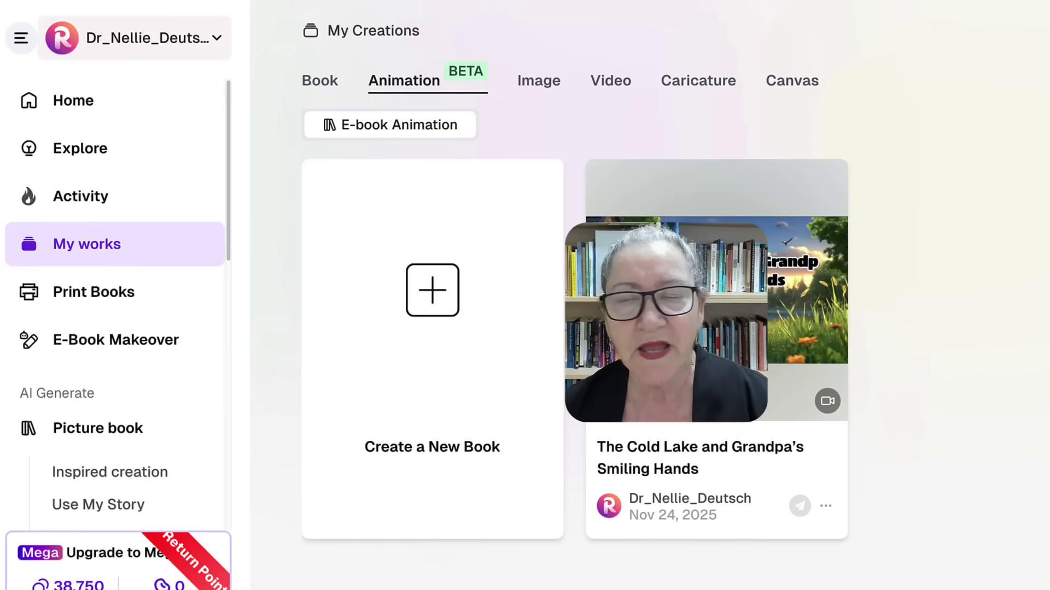